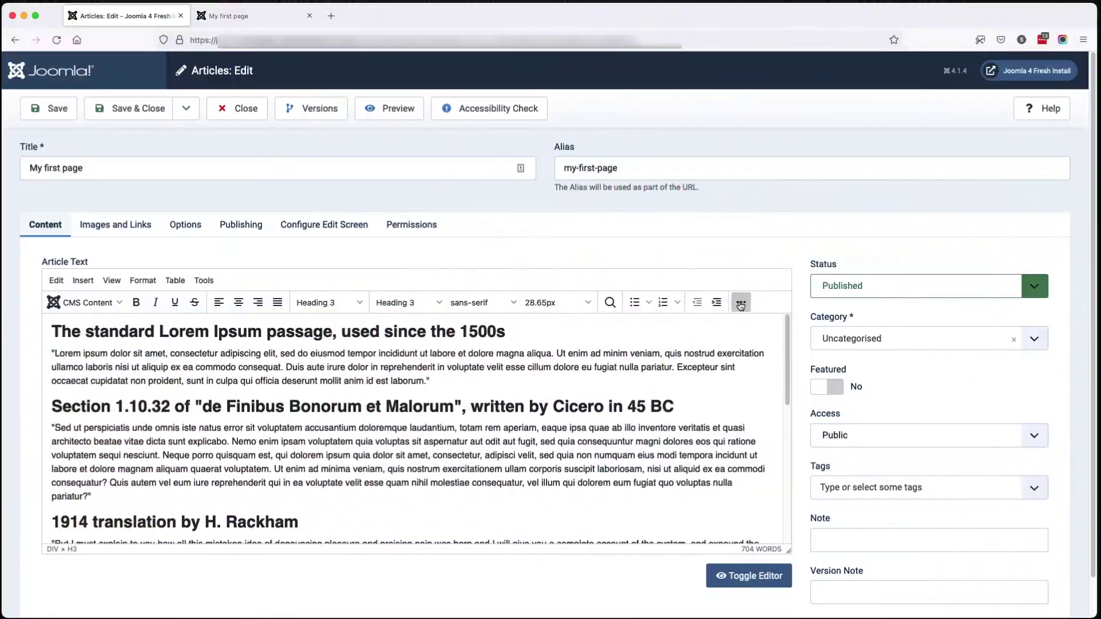
Step: Expand the second toolbar row in the 'My first page' editor
click(741, 302)
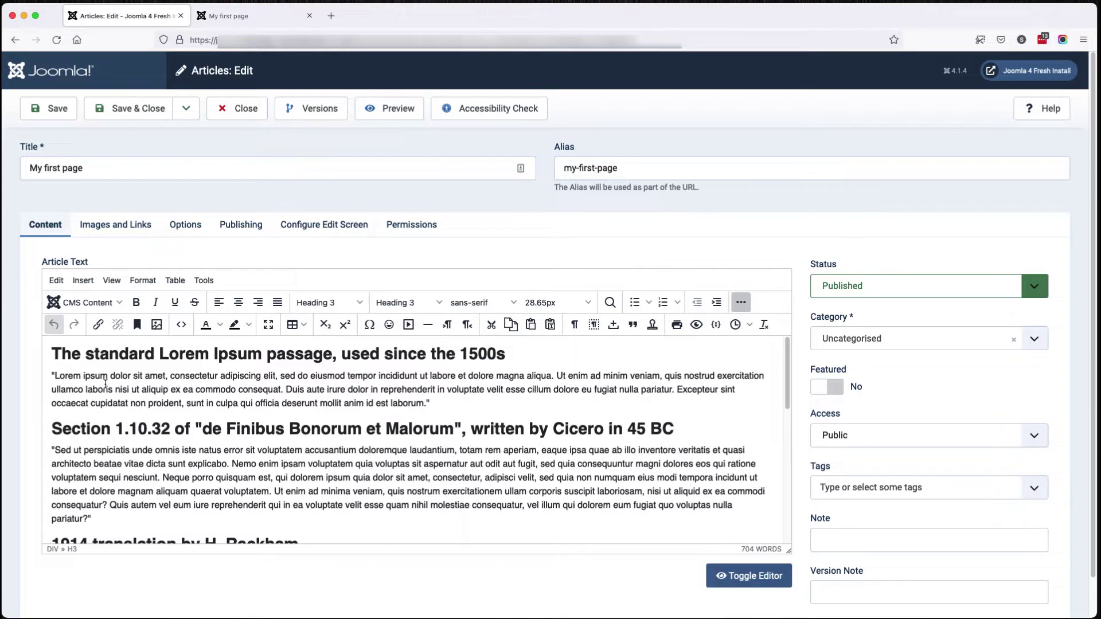
Step: Add an empty paragraph after the first paragraph, then open and cancel the Insert/Edit Image dialog
click(449, 403)
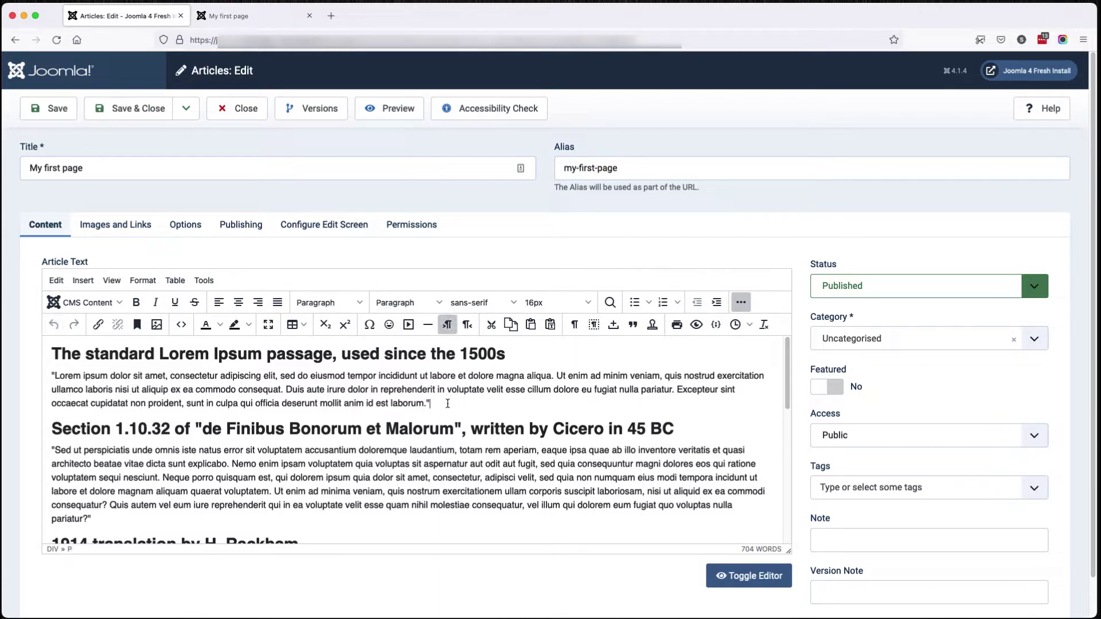
key(Return)
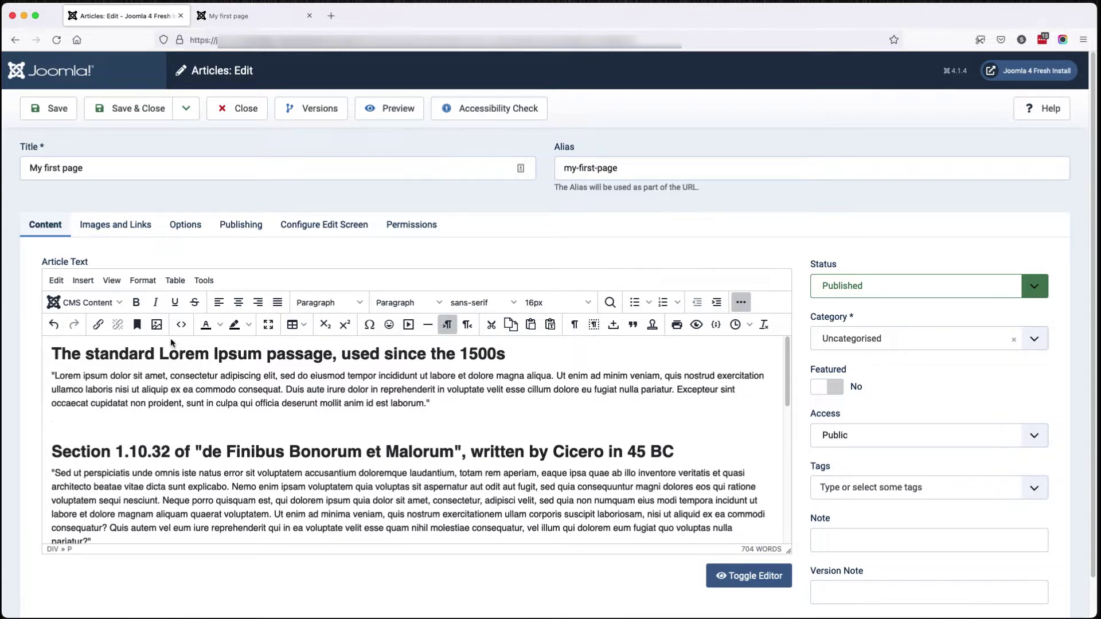
click(156, 324)
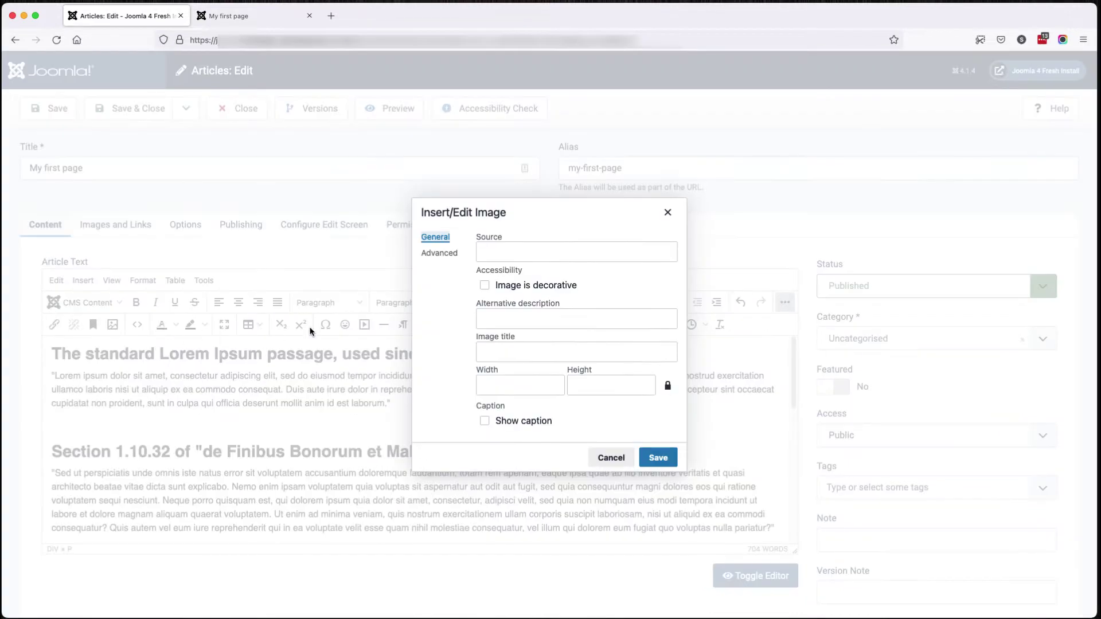
click(486, 252)
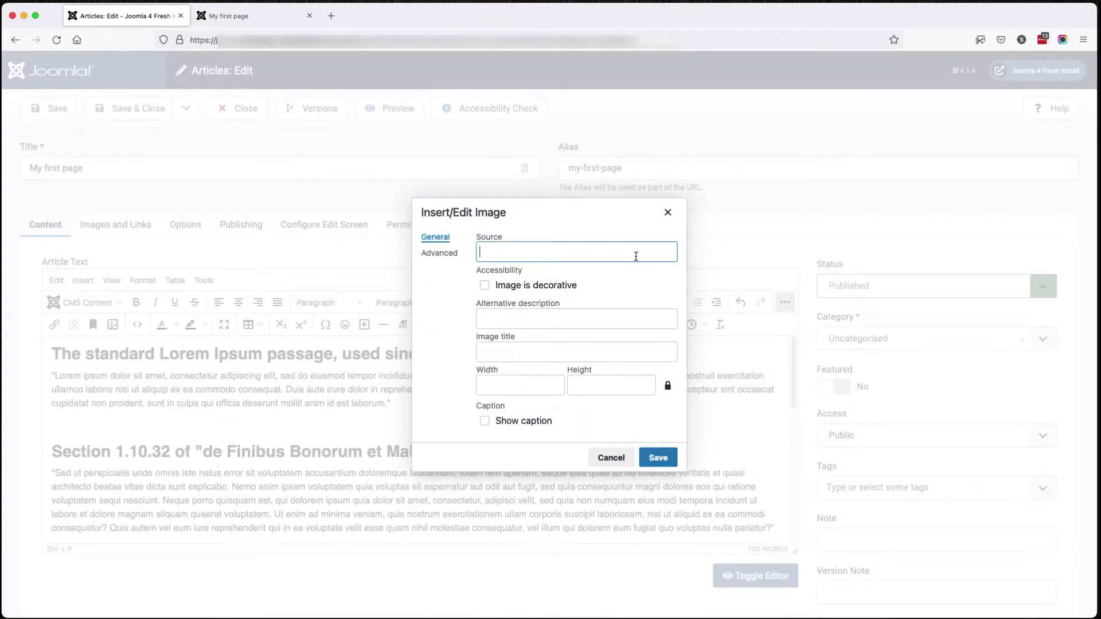
key(Escape)
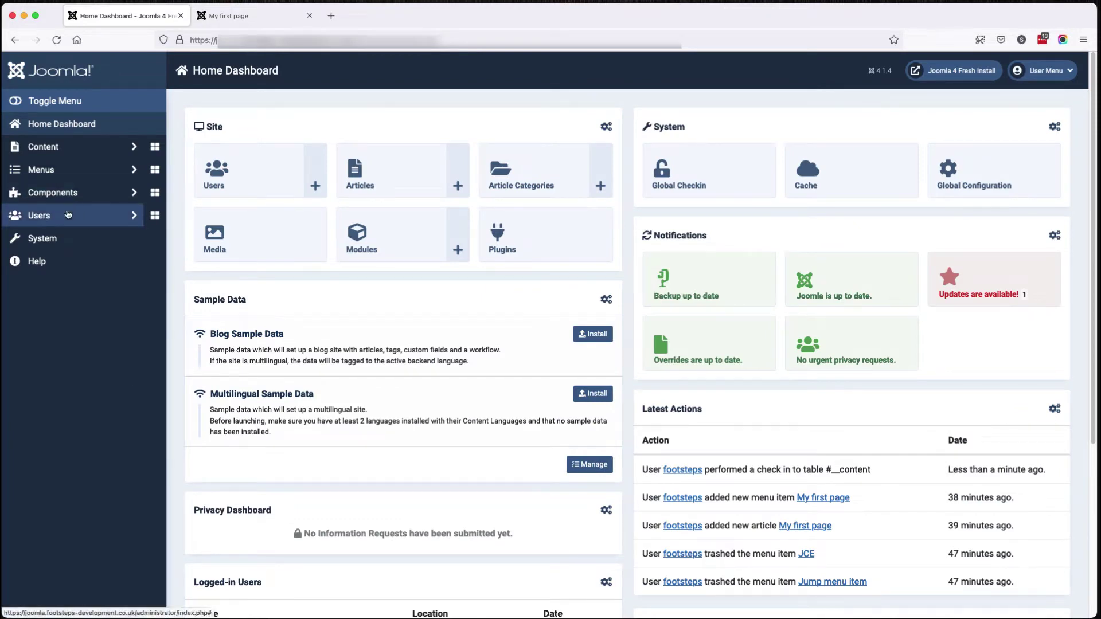
Step: Search the Install from Web extension directory for 'jce'
click(50, 238)
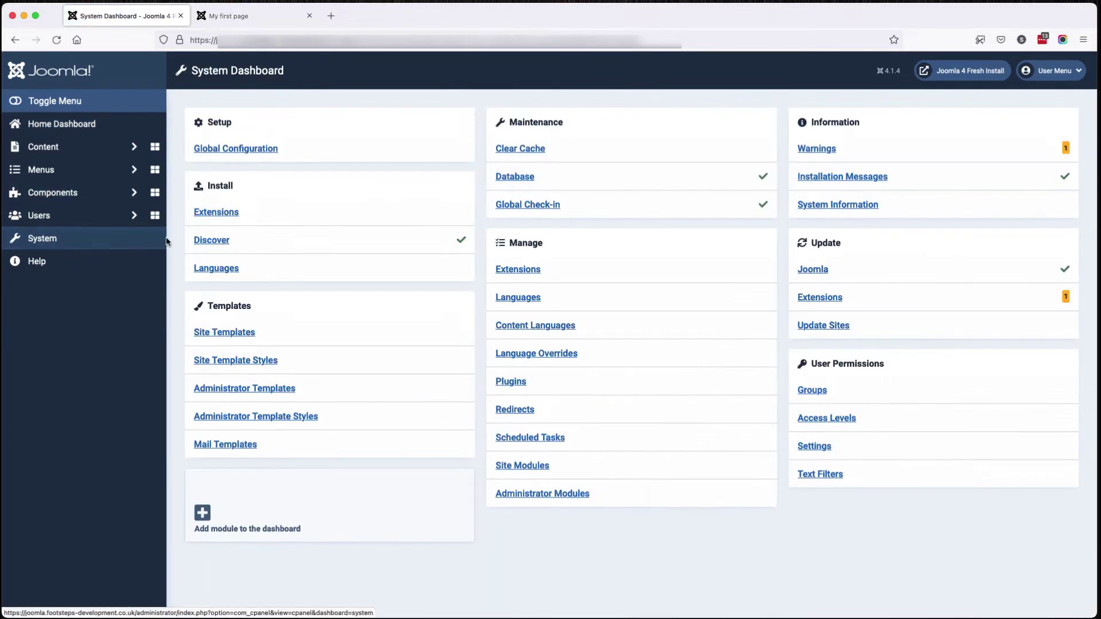
click(211, 214)
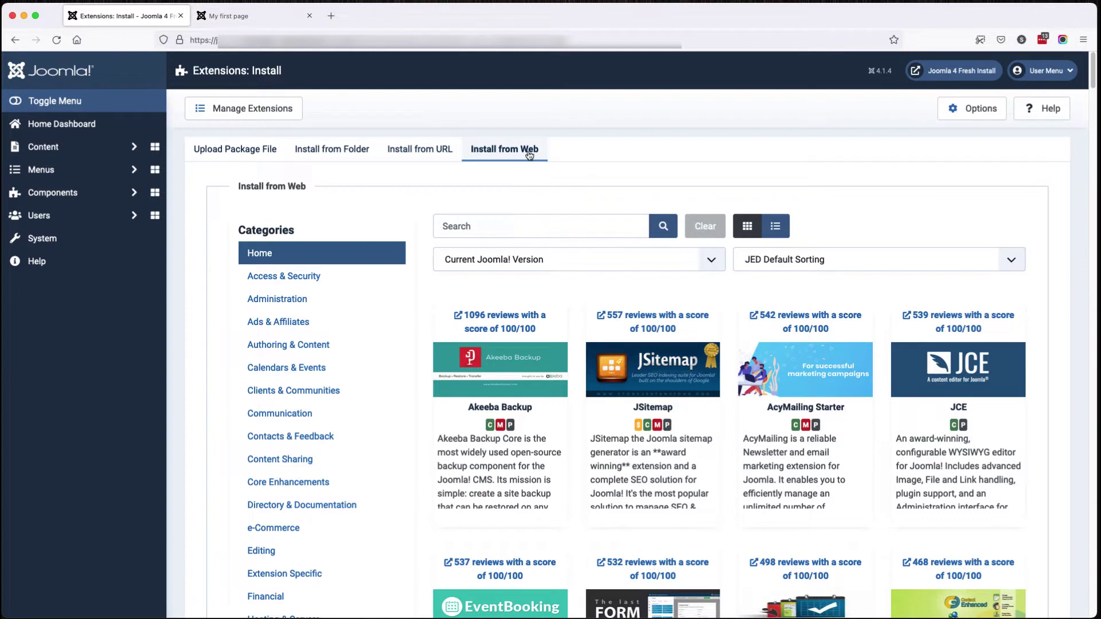
click(488, 232)
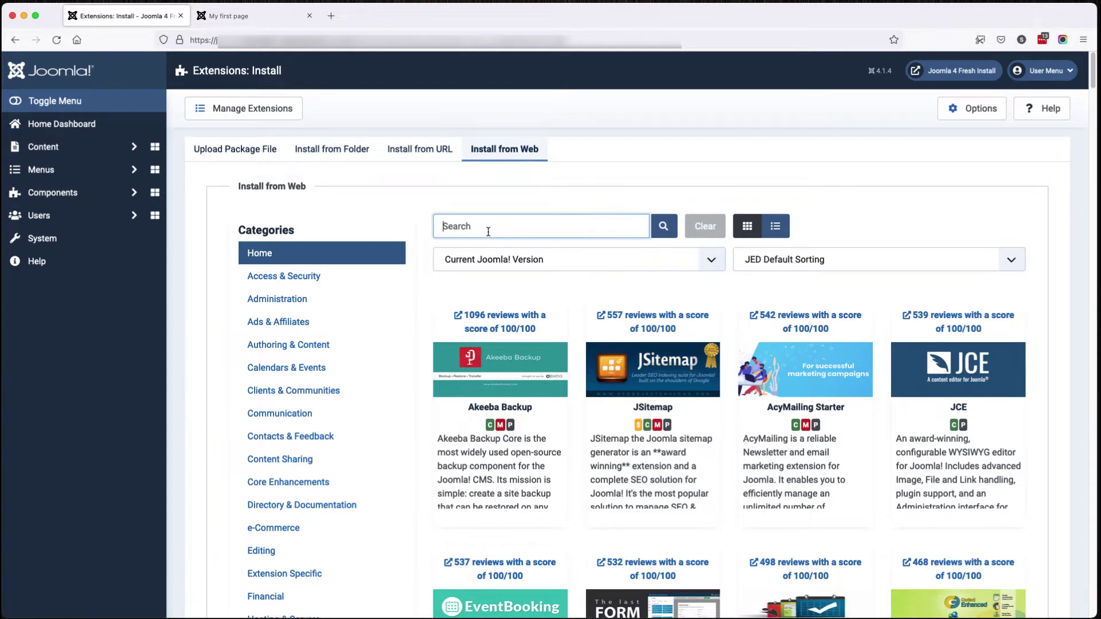
text(jce)
key(Return)
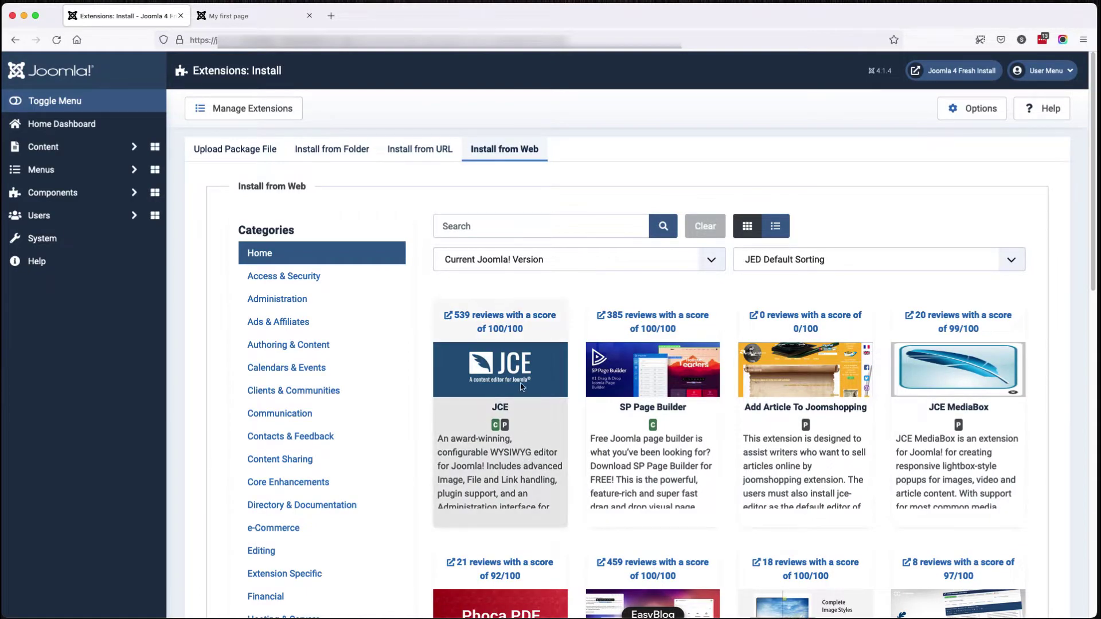
Step: Install the JCE Editor 2.9.24 package from its directory listing
click(500, 468)
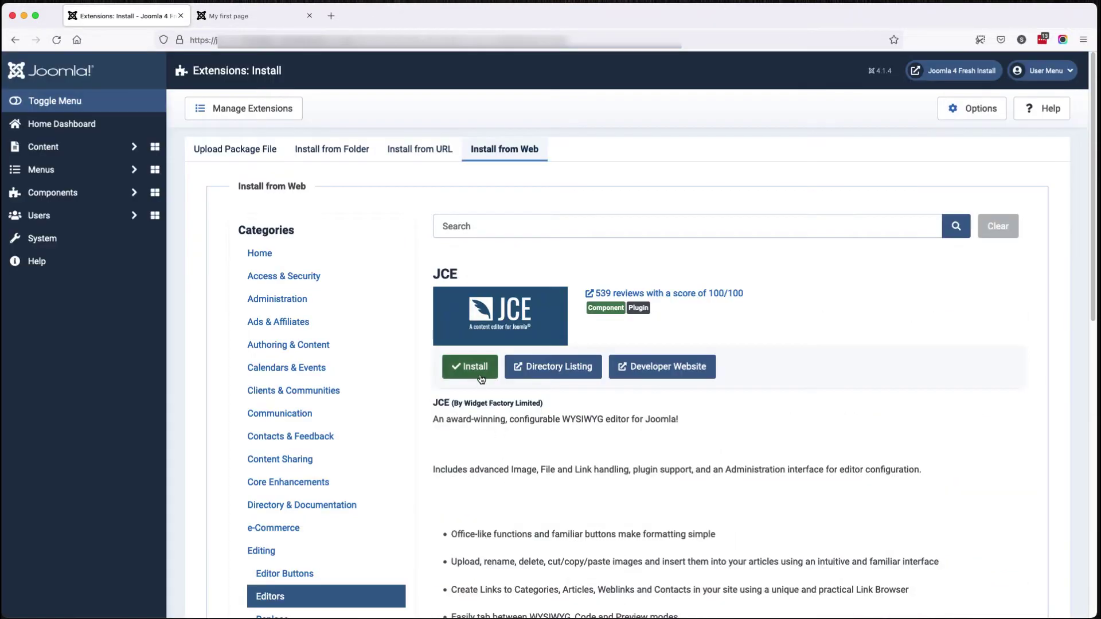
click(481, 378)
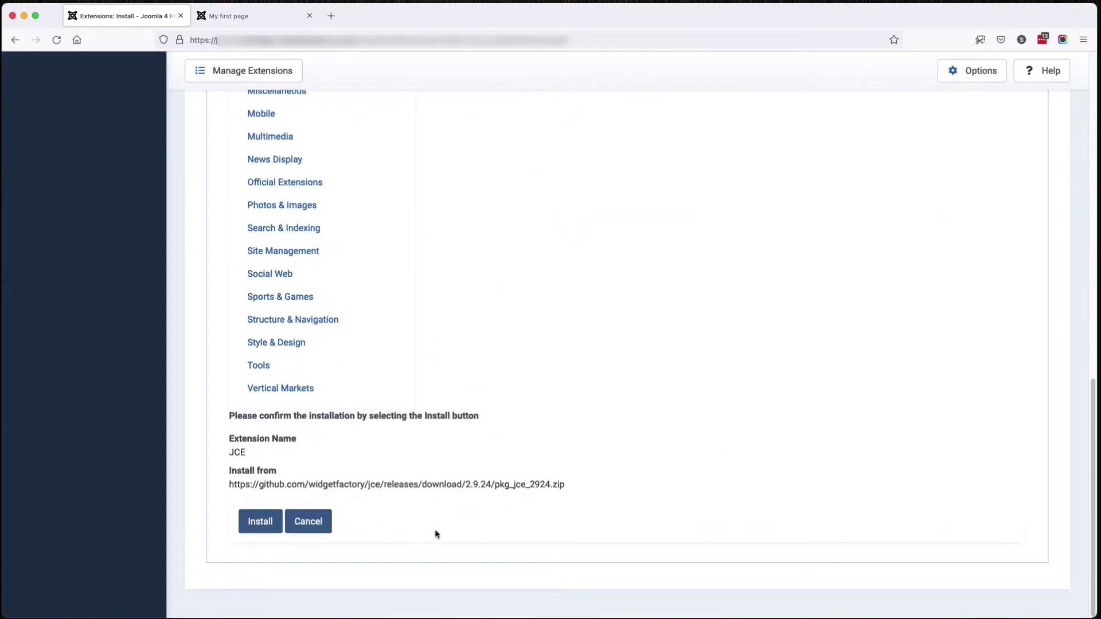
click(264, 523)
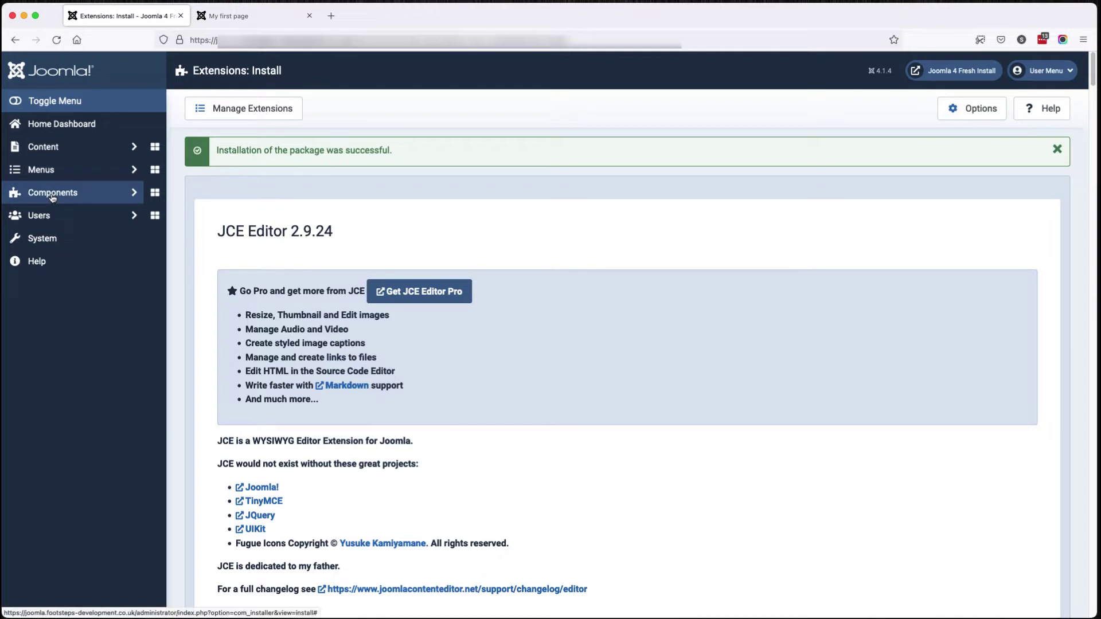
Step: Set the Global Configuration Default Editor to 'Editor - JCE' and save & close
click(47, 233)
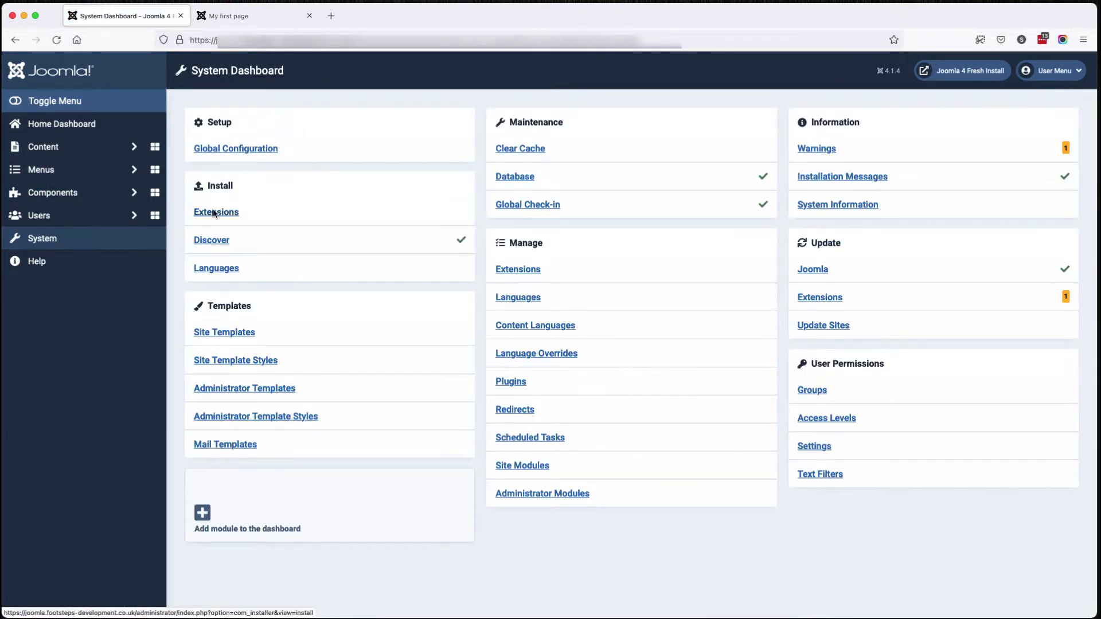
click(235, 150)
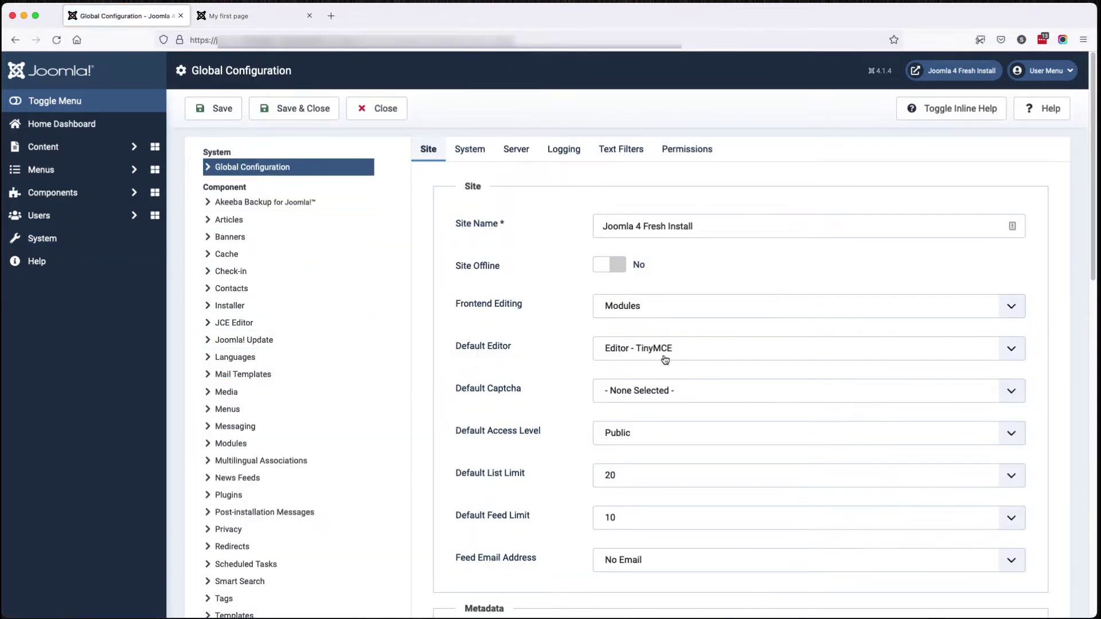
click(700, 351)
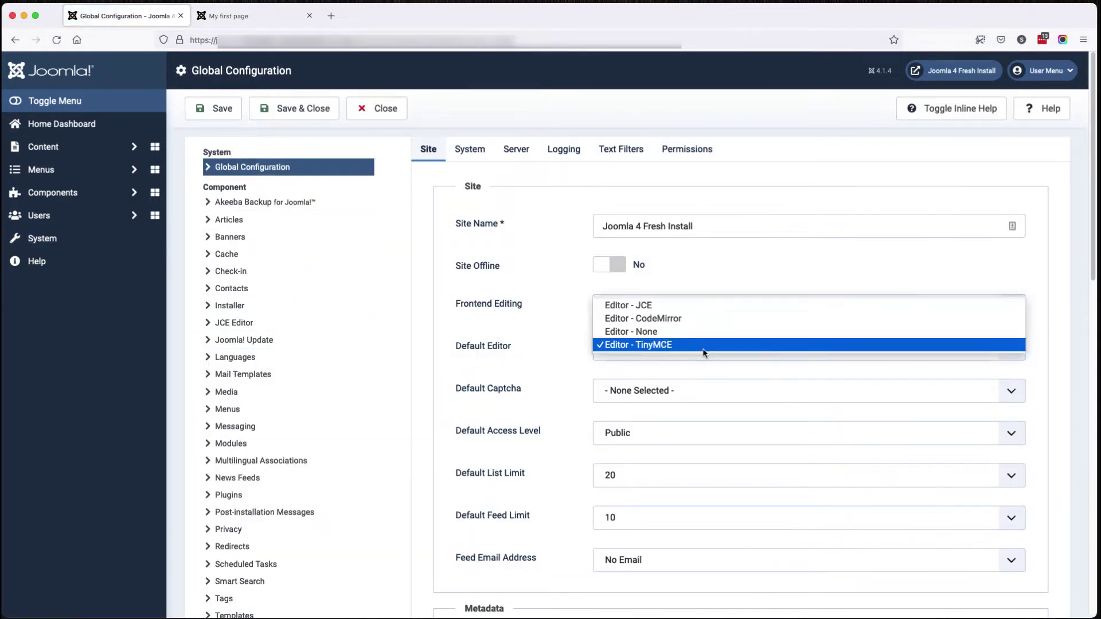
click(700, 306)
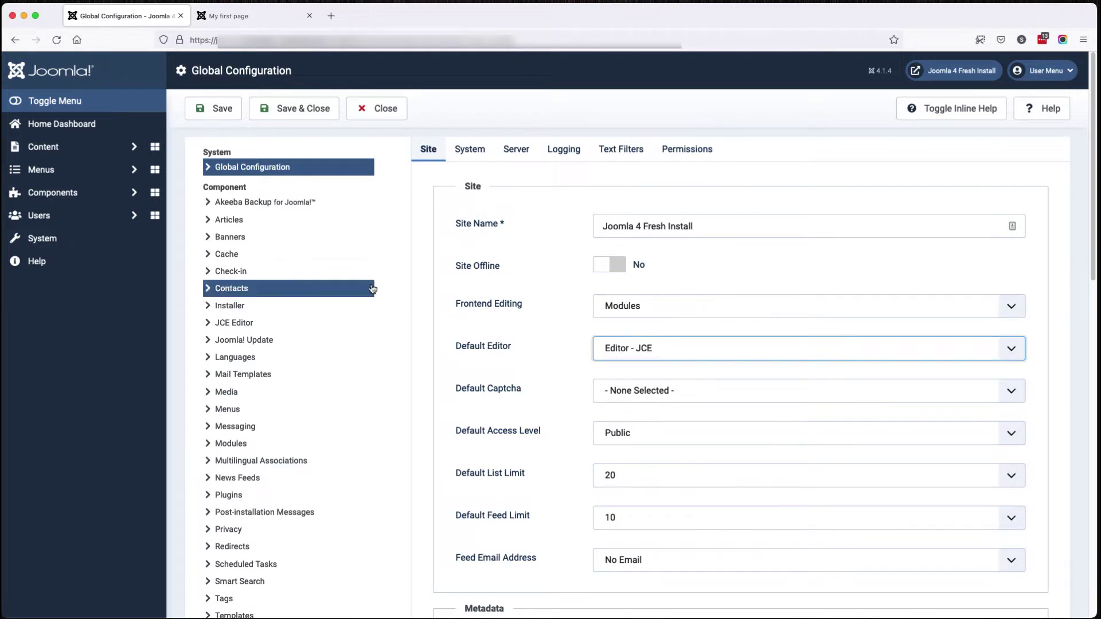
click(283, 118)
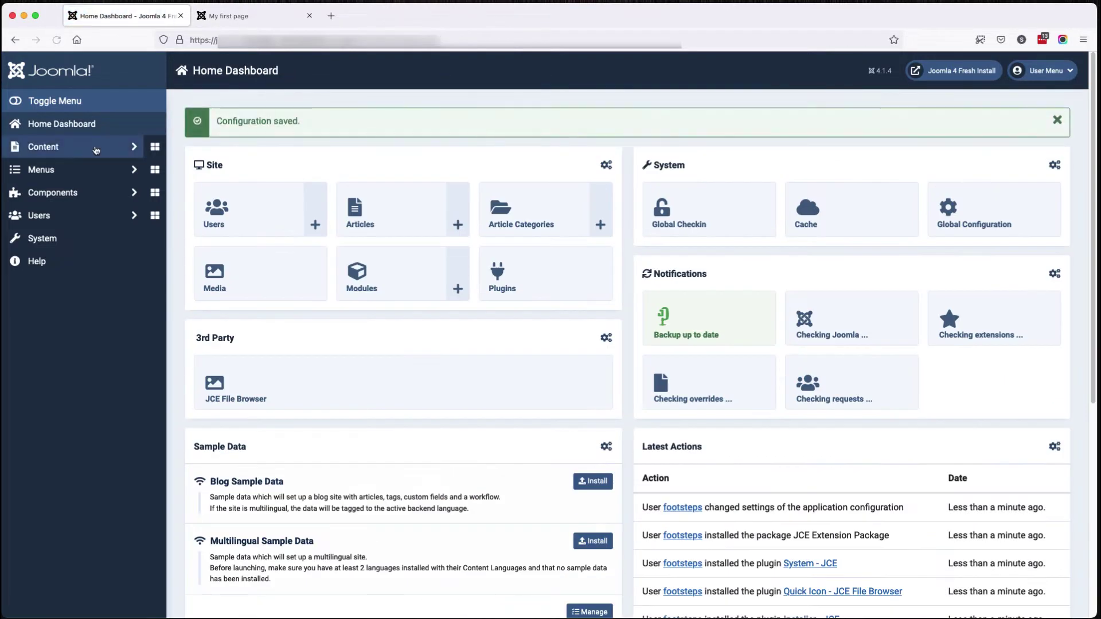
Step: Reopen 'My first page' from Content > Articles and add an empty paragraph after the first paragraph
click(52, 147)
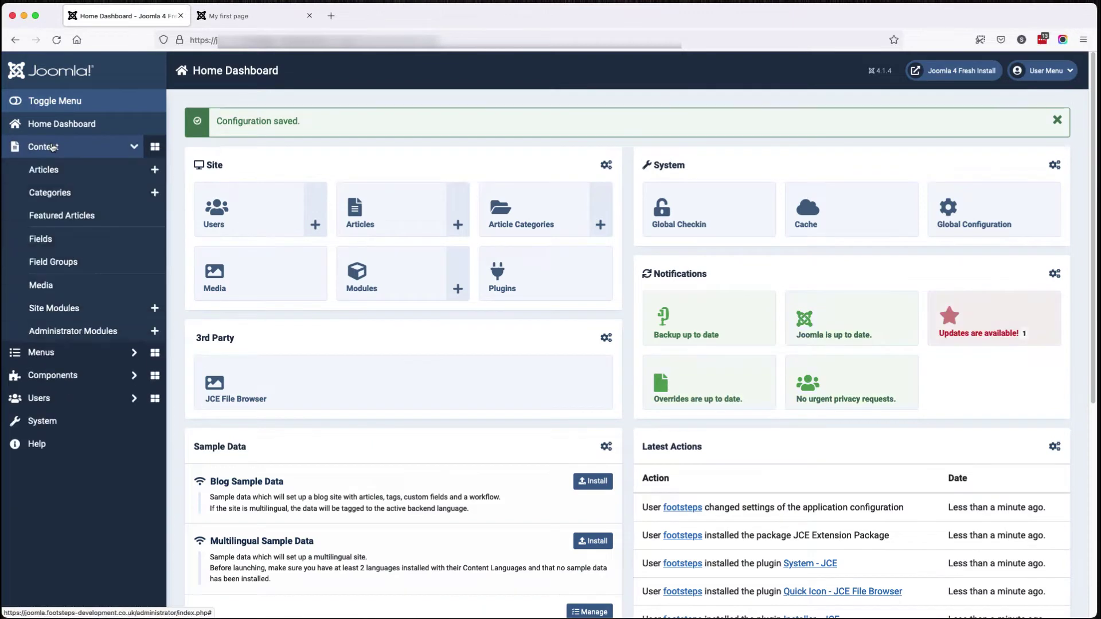
click(51, 174)
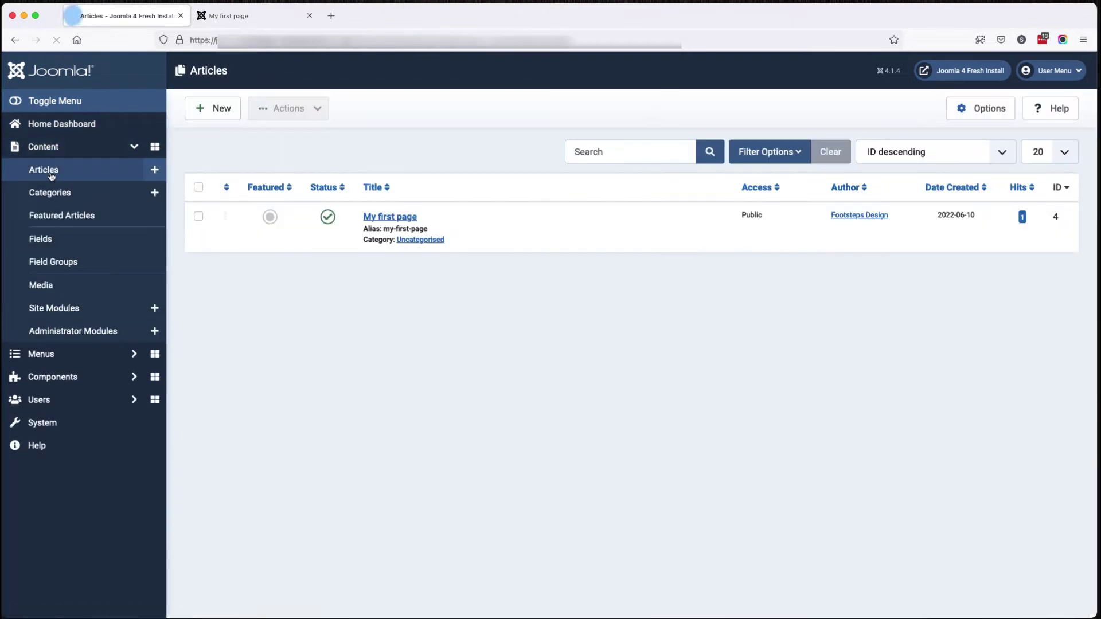
click(367, 217)
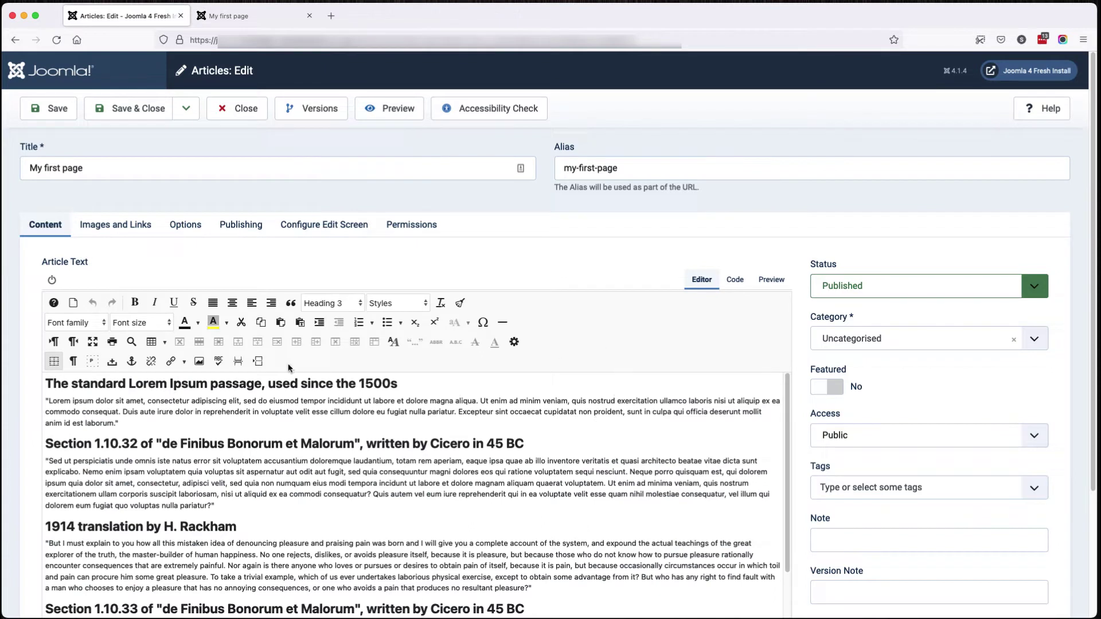
click(161, 423)
key(Return)
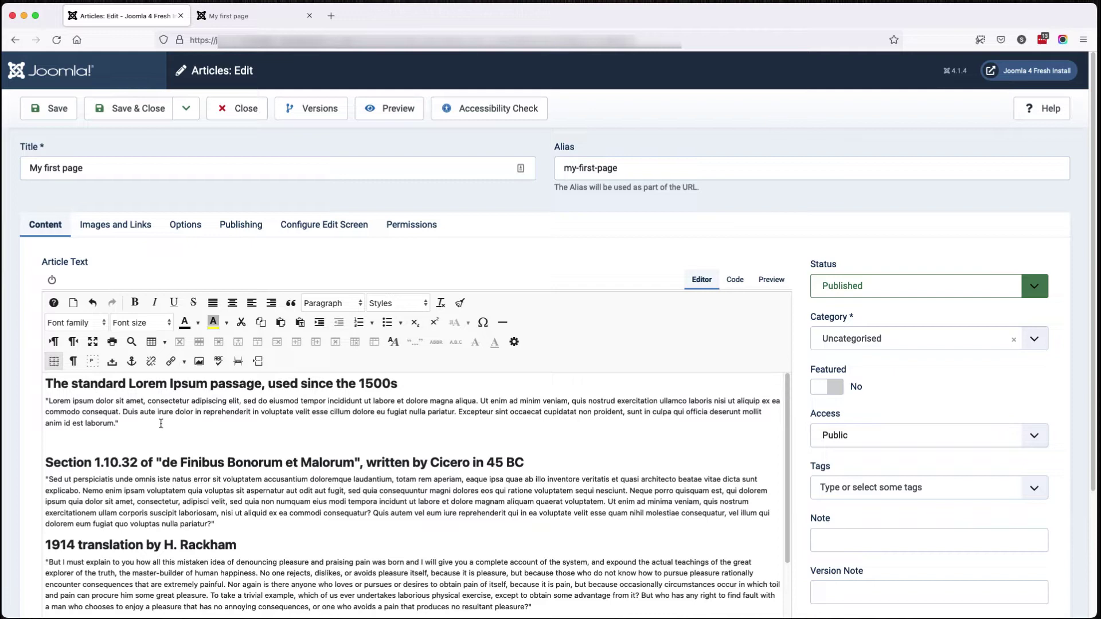
Step: Insert the nasa2-640.jpg sample image, undo it, and reopen the Image Manager
click(199, 362)
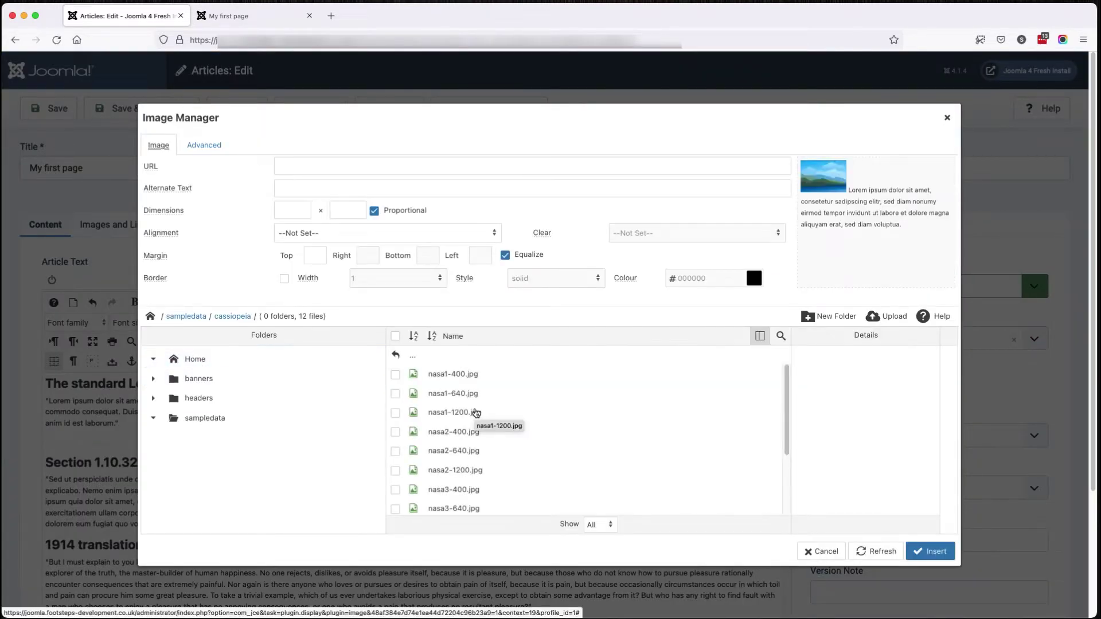
scroll(483, 424, down, 2)
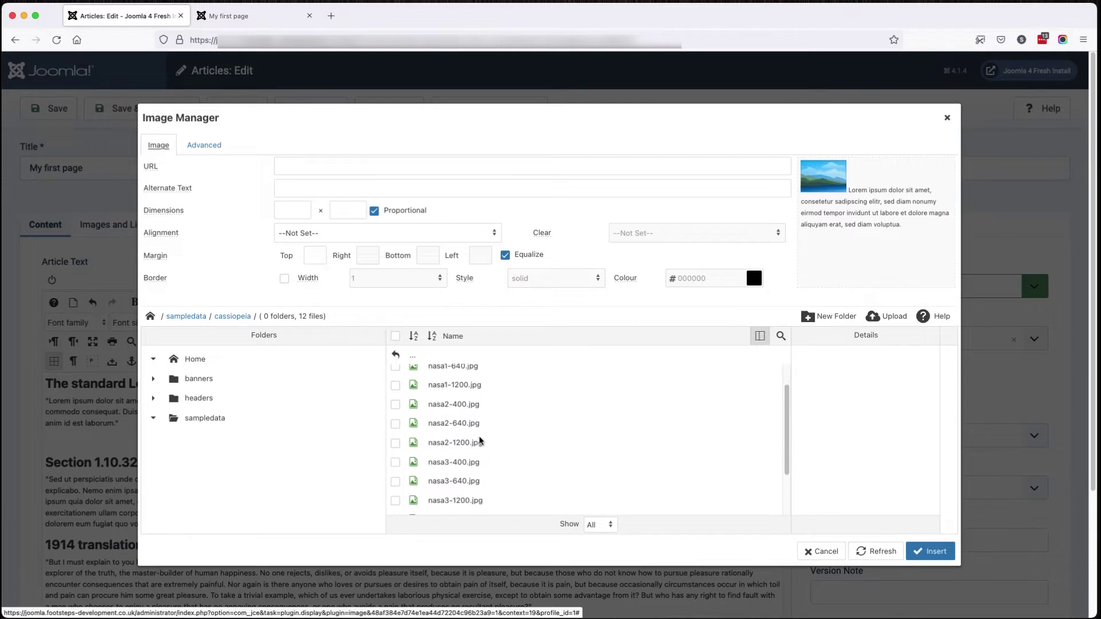
click(460, 425)
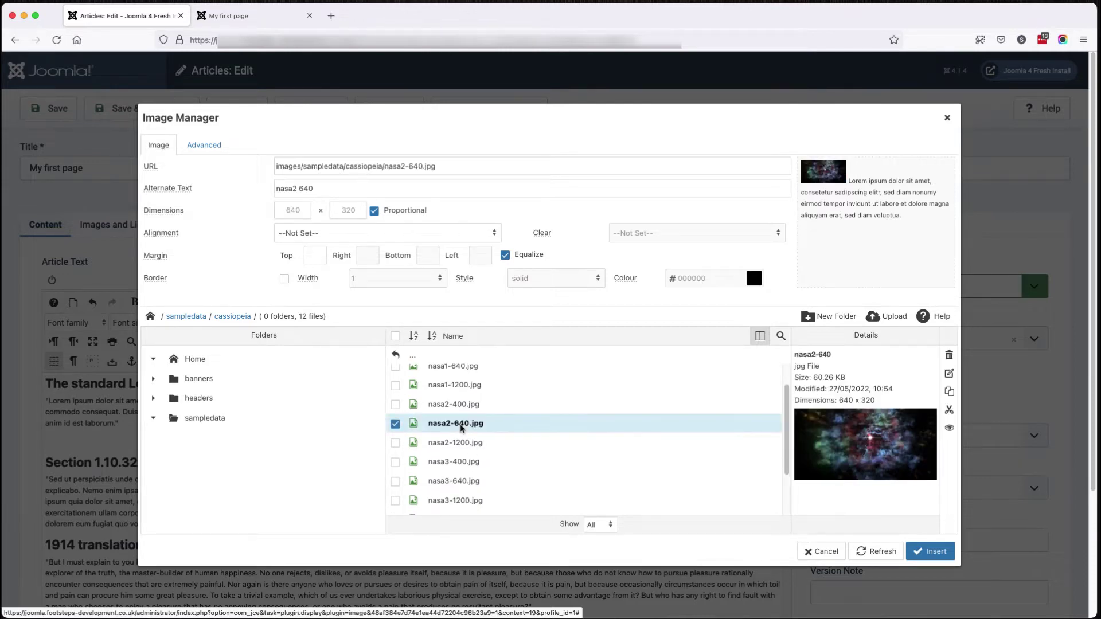
click(930, 551)
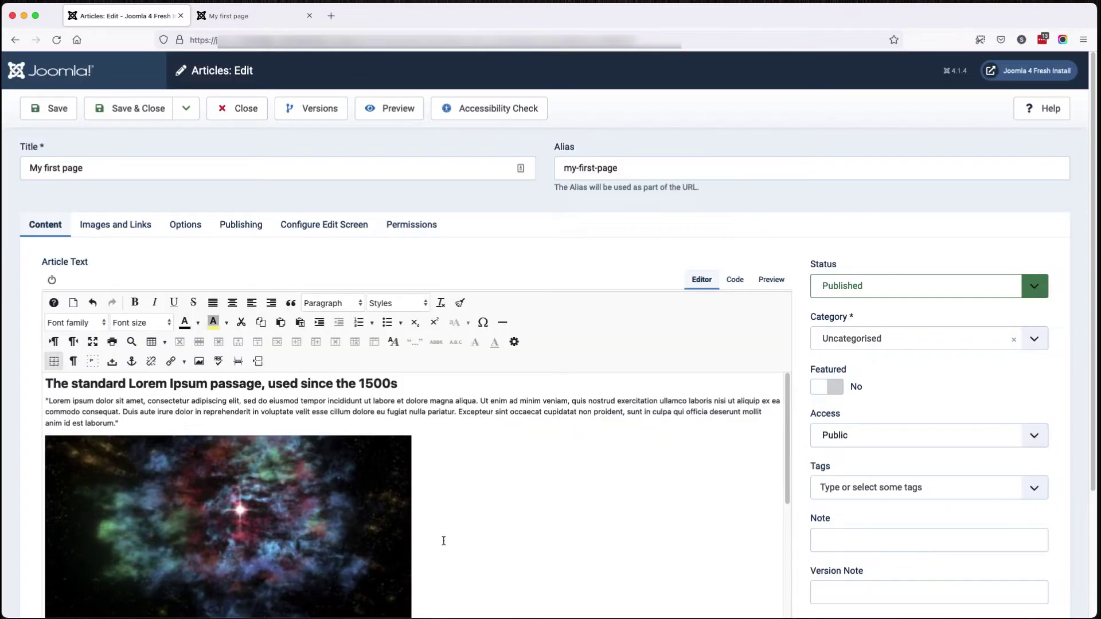
click(92, 302)
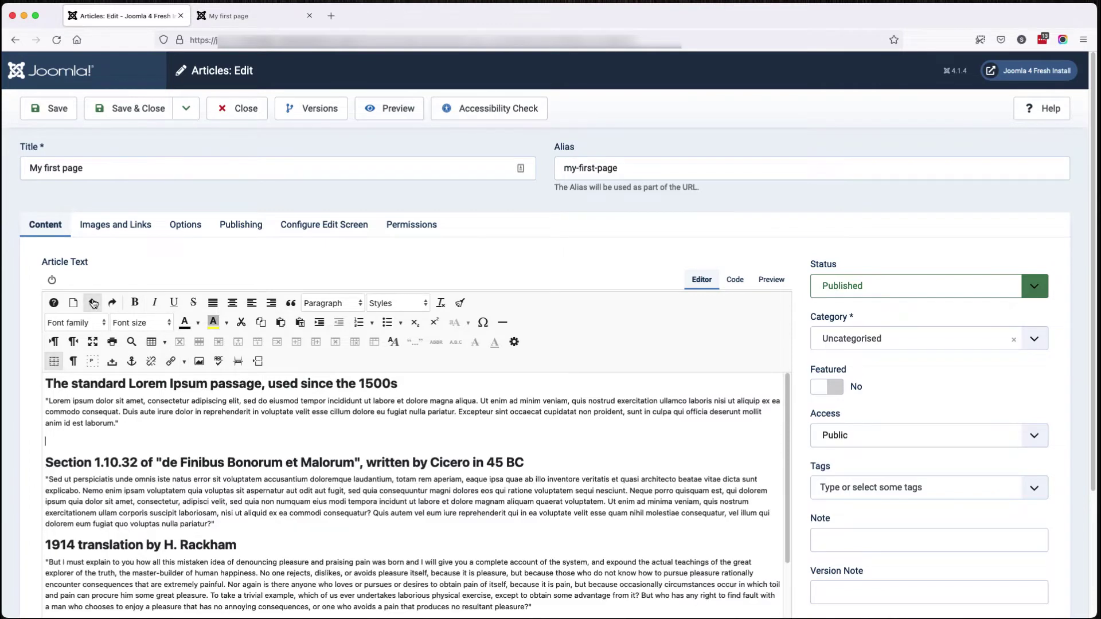
click(198, 361)
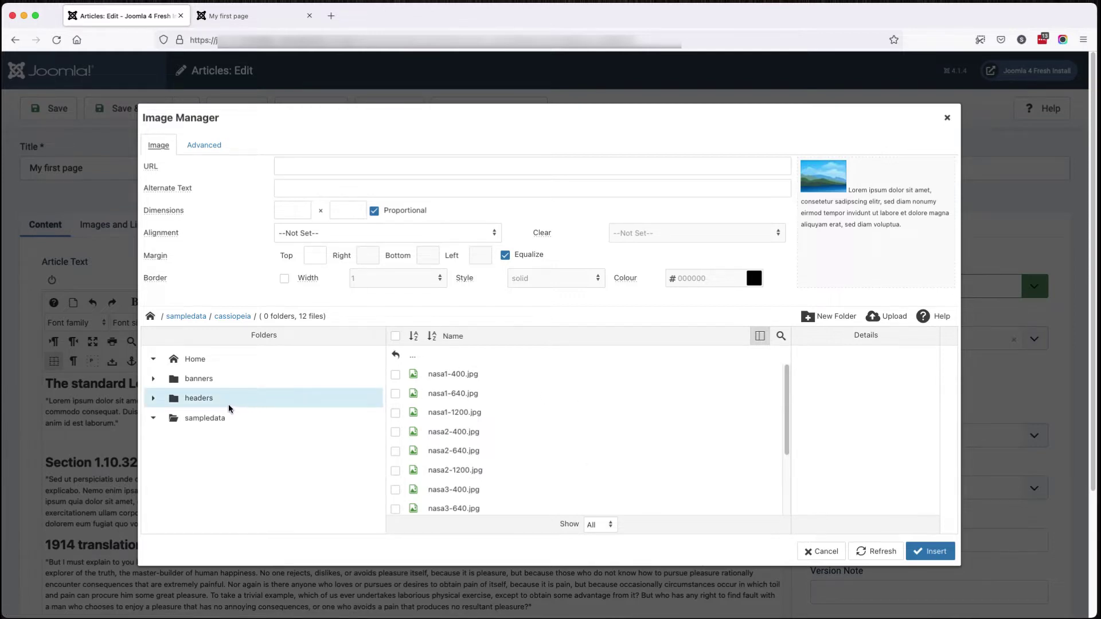
Step: Create a 'my_images' folder in the top-level images folder and open it
click(197, 368)
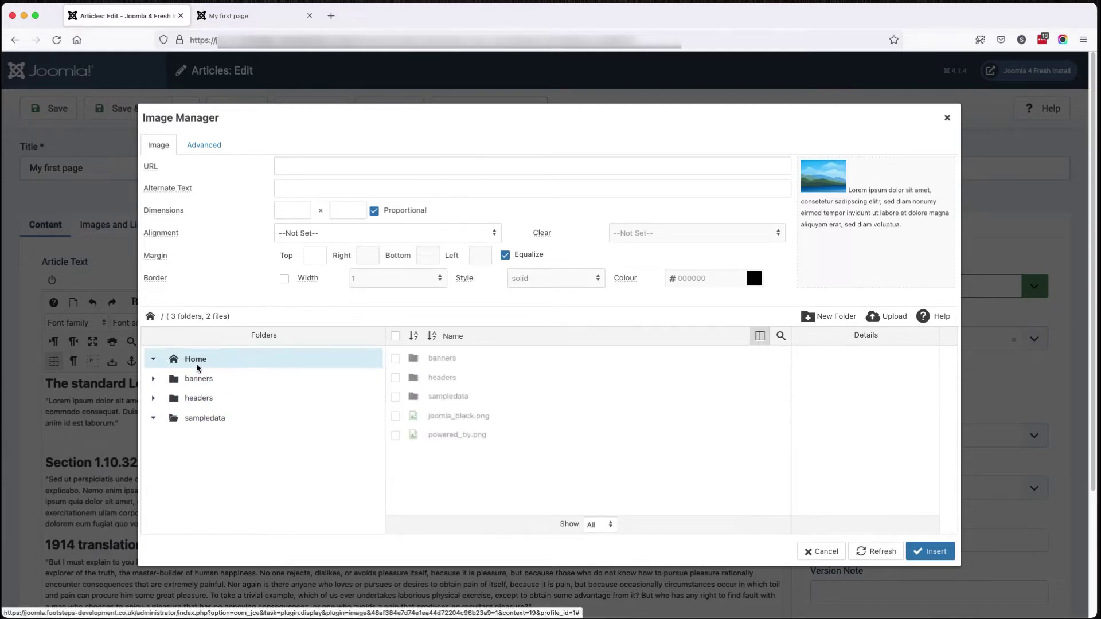
click(819, 318)
text(my )
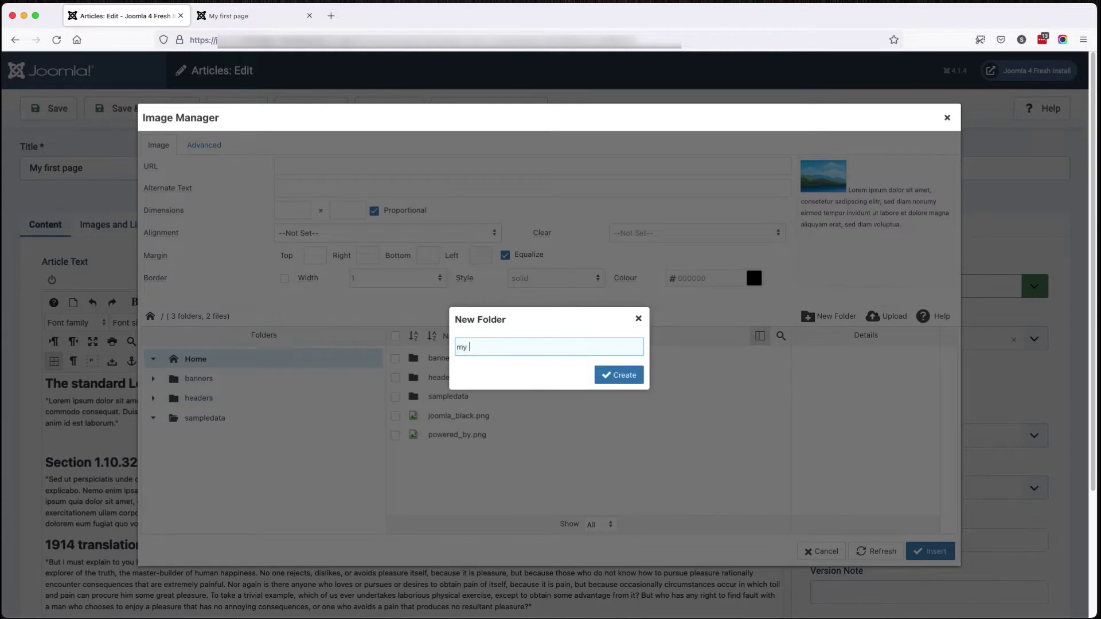
text(images)
key(Return)
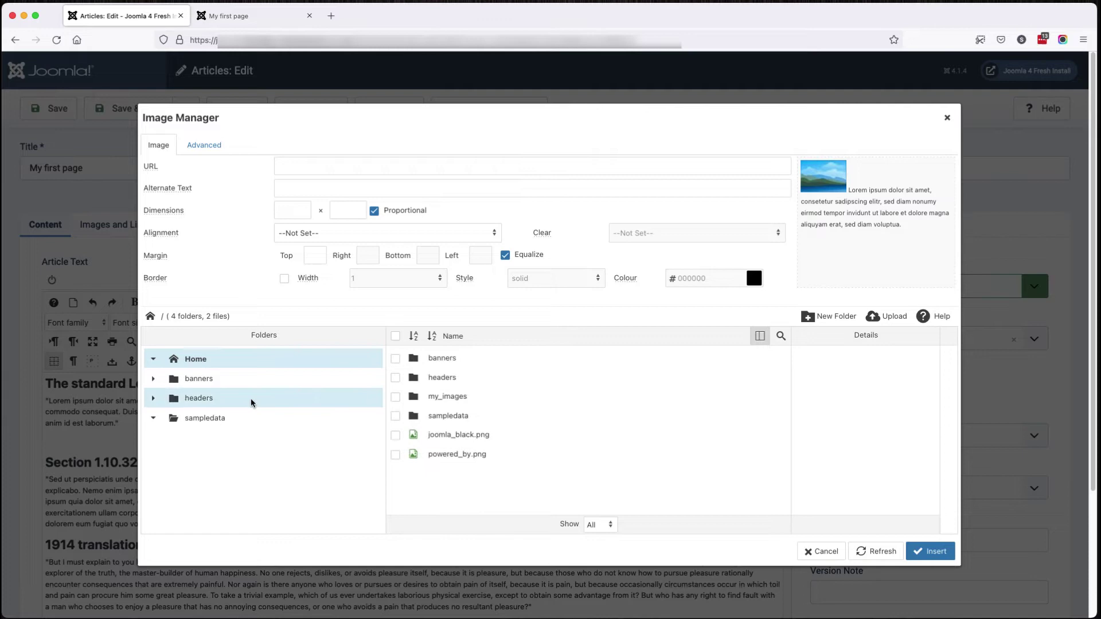
double_click(427, 400)
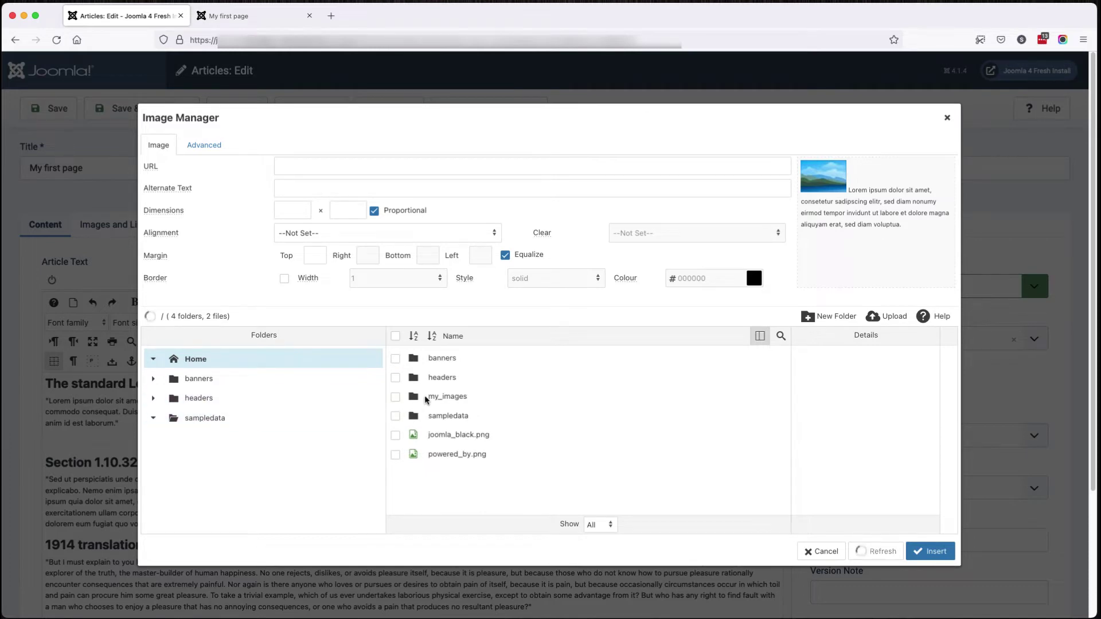
Step: Upload man-1845259_1920.jpg to my_images, insert it into the article, and save & close
click(883, 316)
drag(1089, 334, 527, 341)
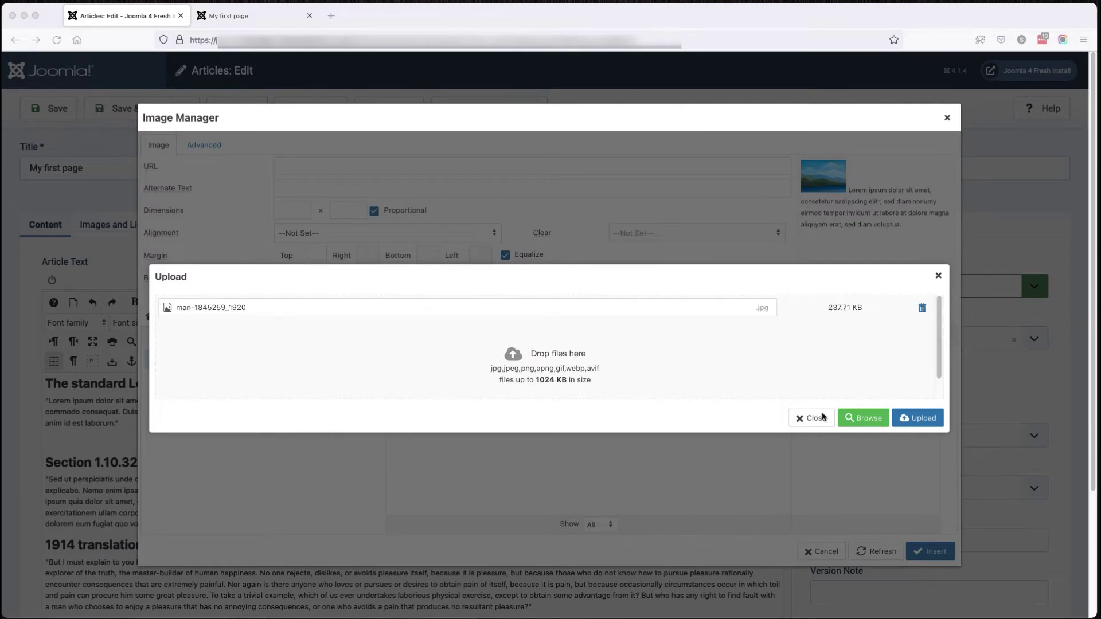
click(920, 423)
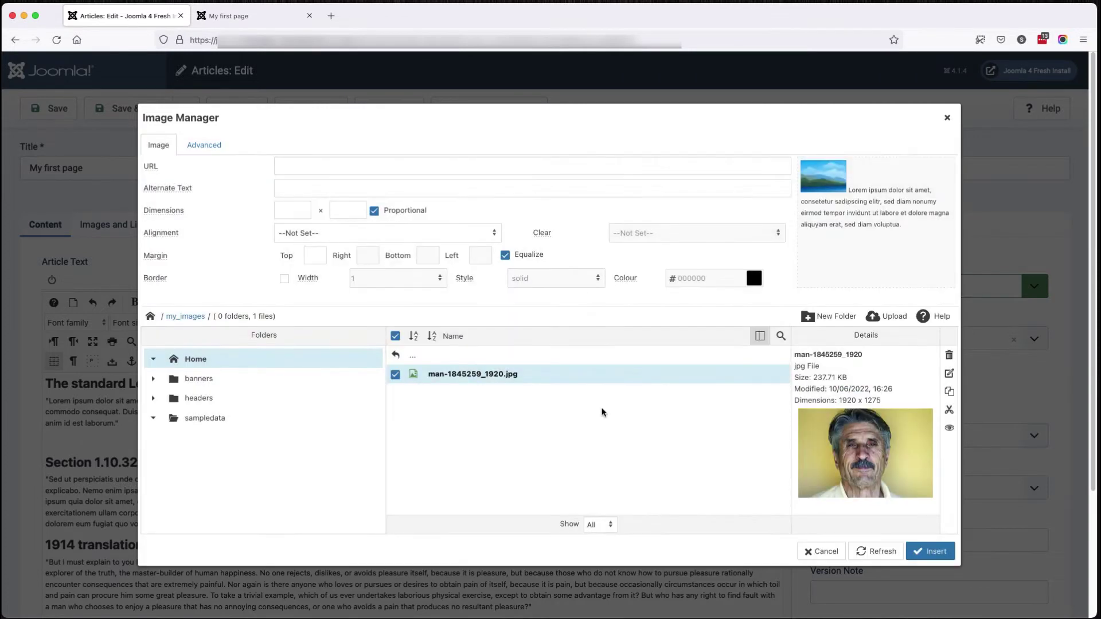
click(520, 375)
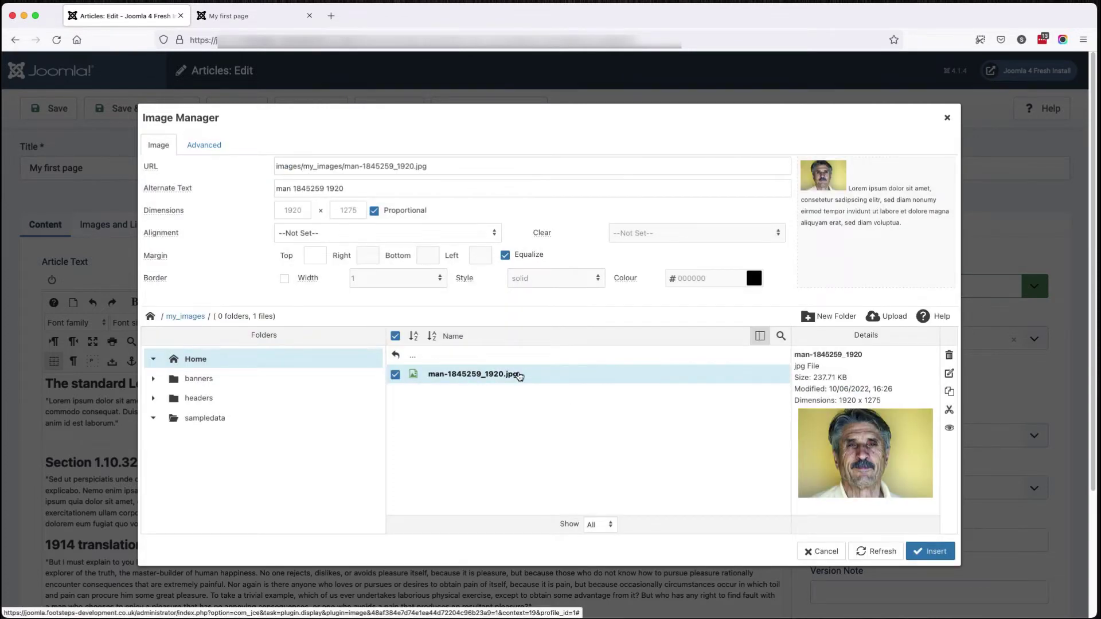
click(920, 559)
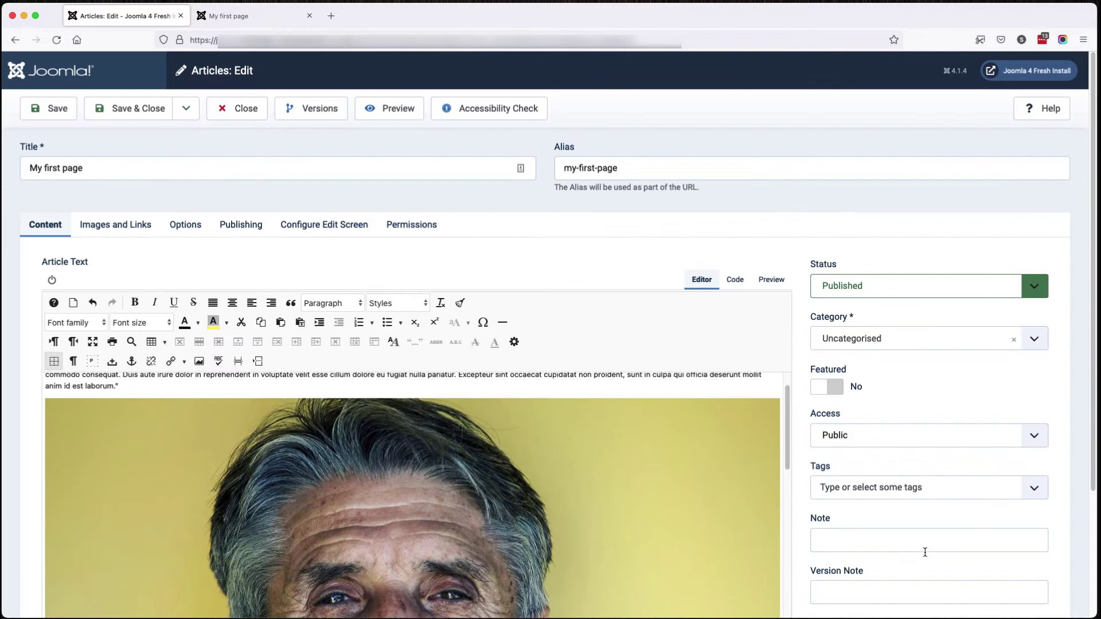
scroll(384, 486, down, 8)
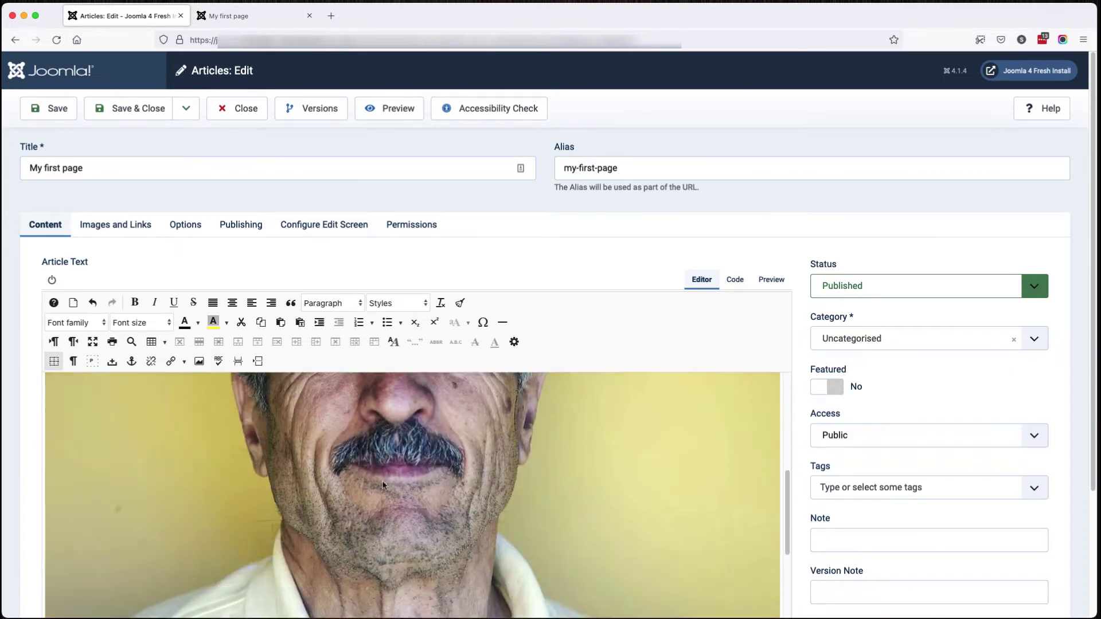
click(132, 108)
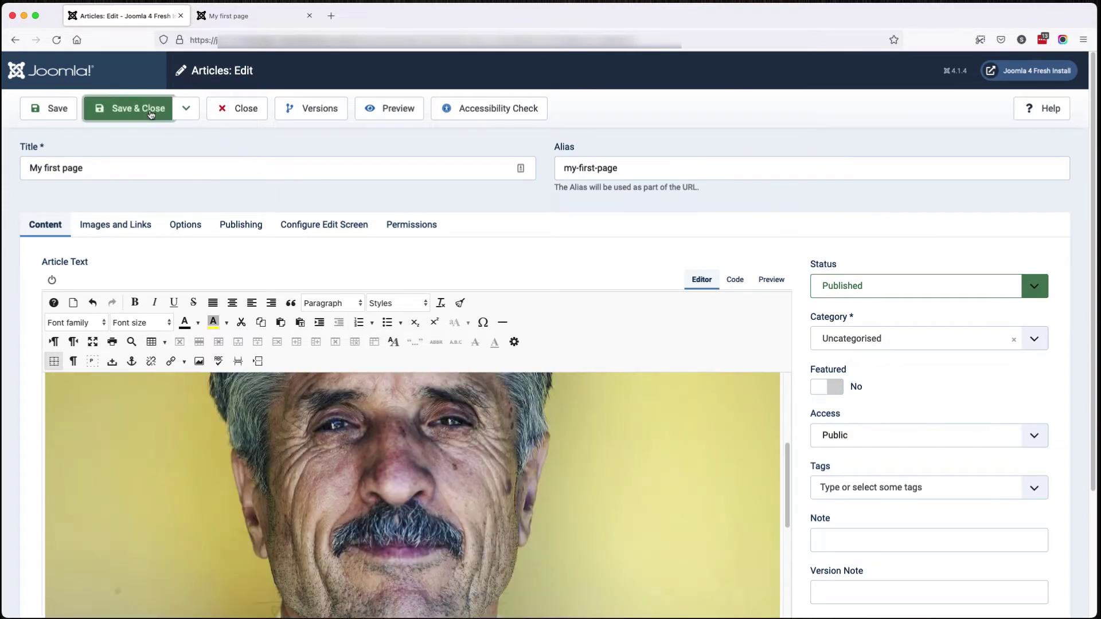
Step: Reload the public My first page to check the inserted portrait, then return to the editor
click(232, 14)
click(55, 41)
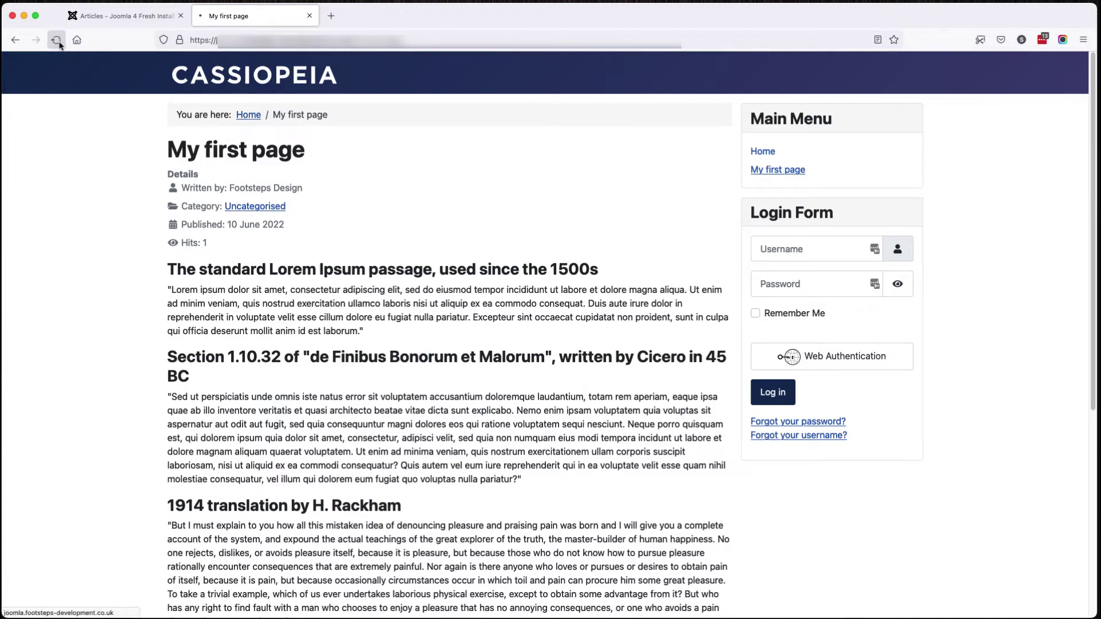
scroll(294, 403, down, 7)
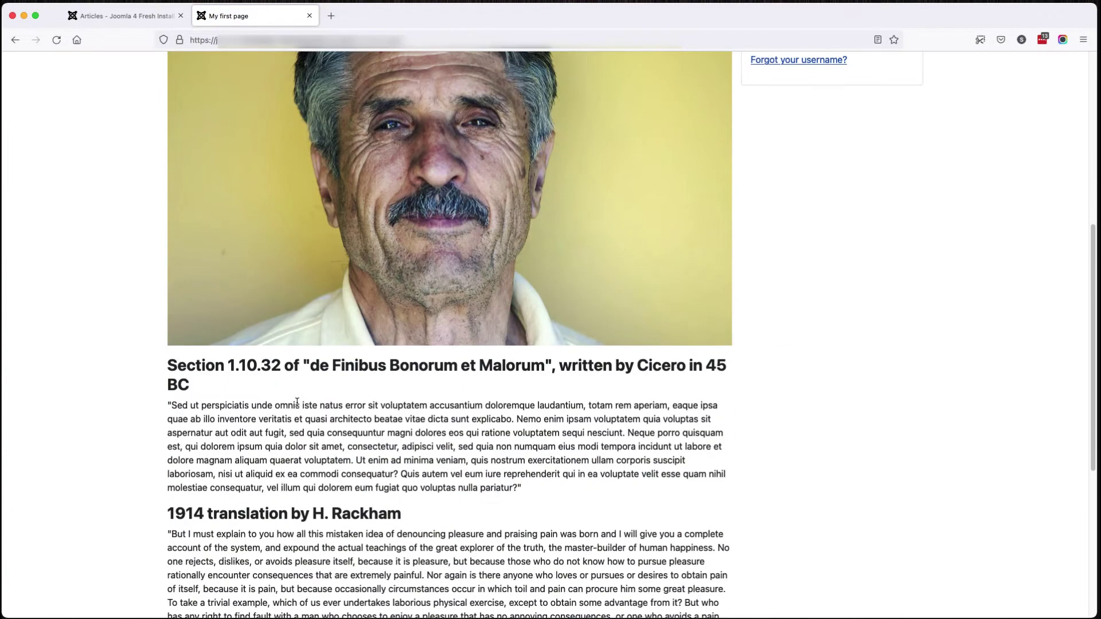
scroll(297, 402, up, 7)
click(129, 16)
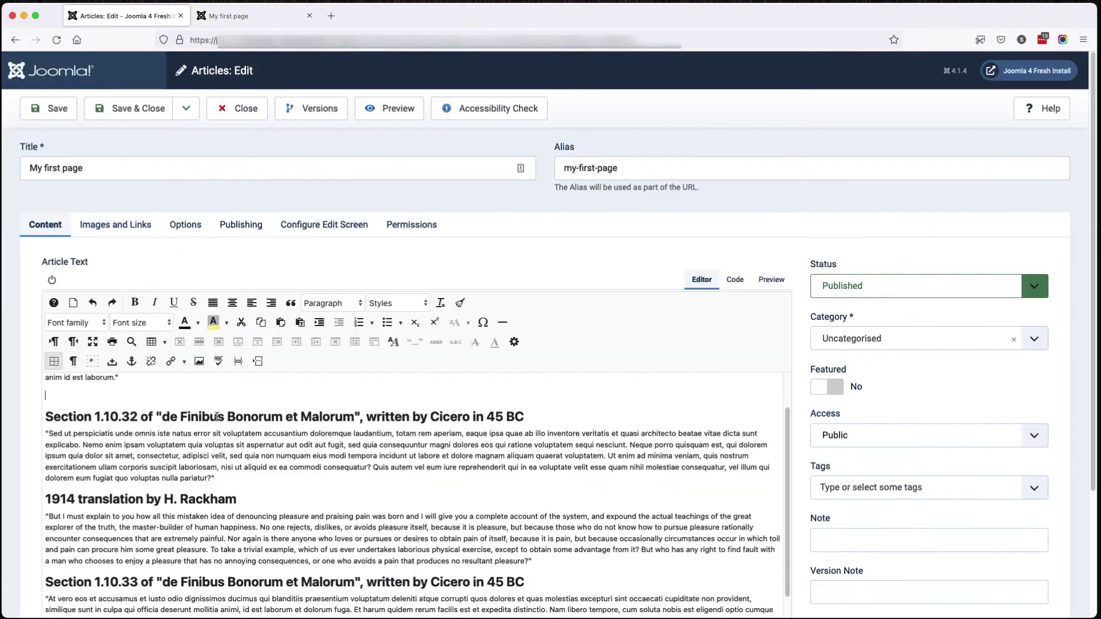
Step: Try uploading a larger image above the Section 1.10.32 heading and dismiss the 1024 KB size alert
click(211, 407)
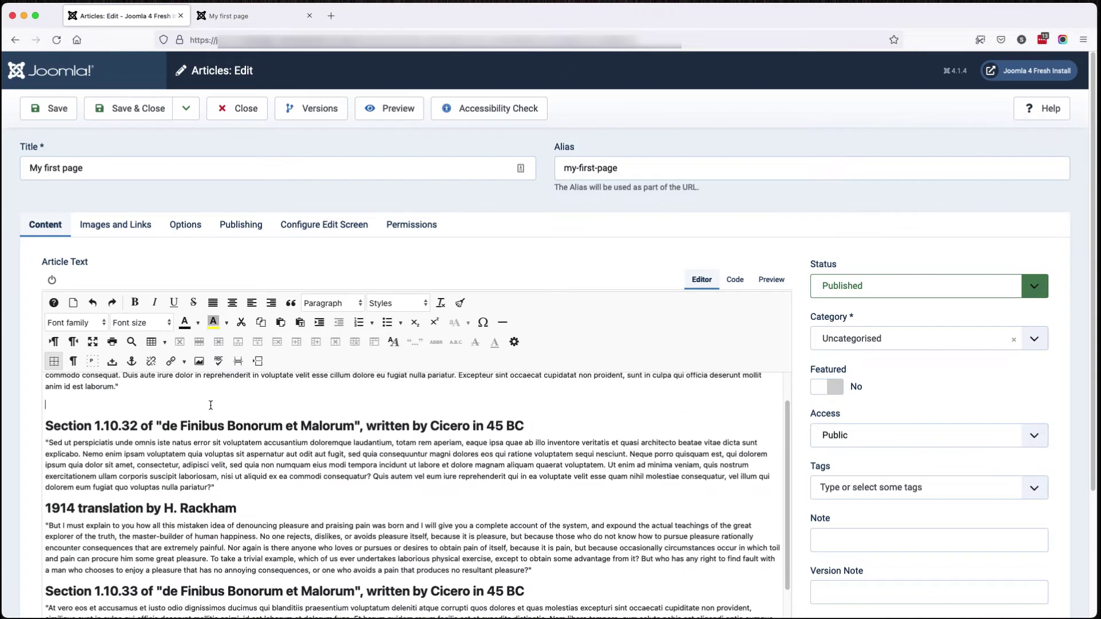
click(198, 361)
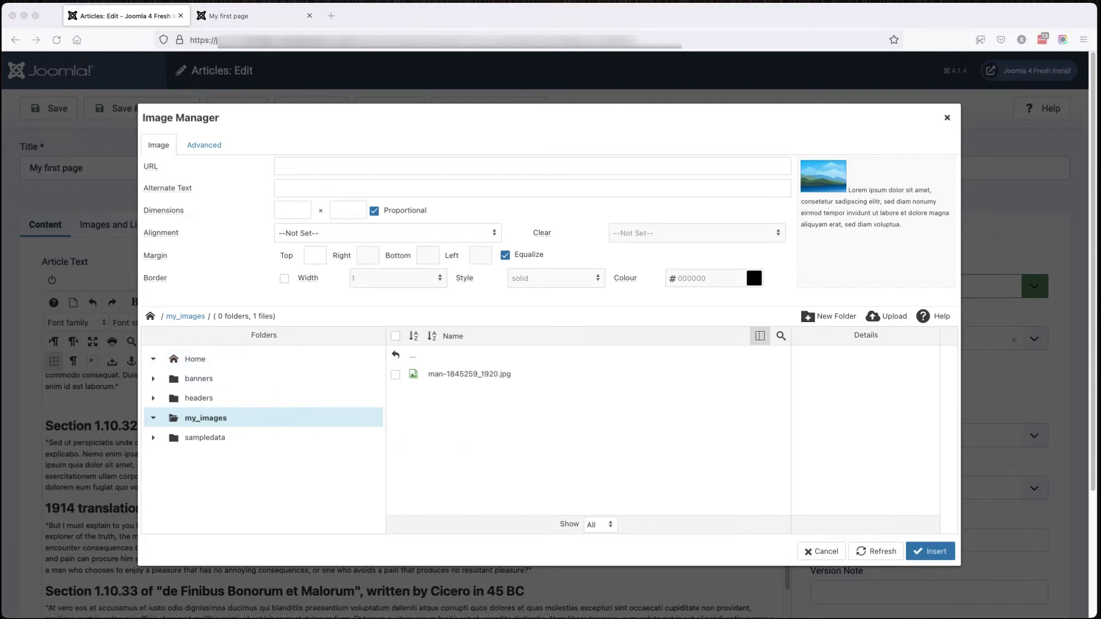
click(883, 316)
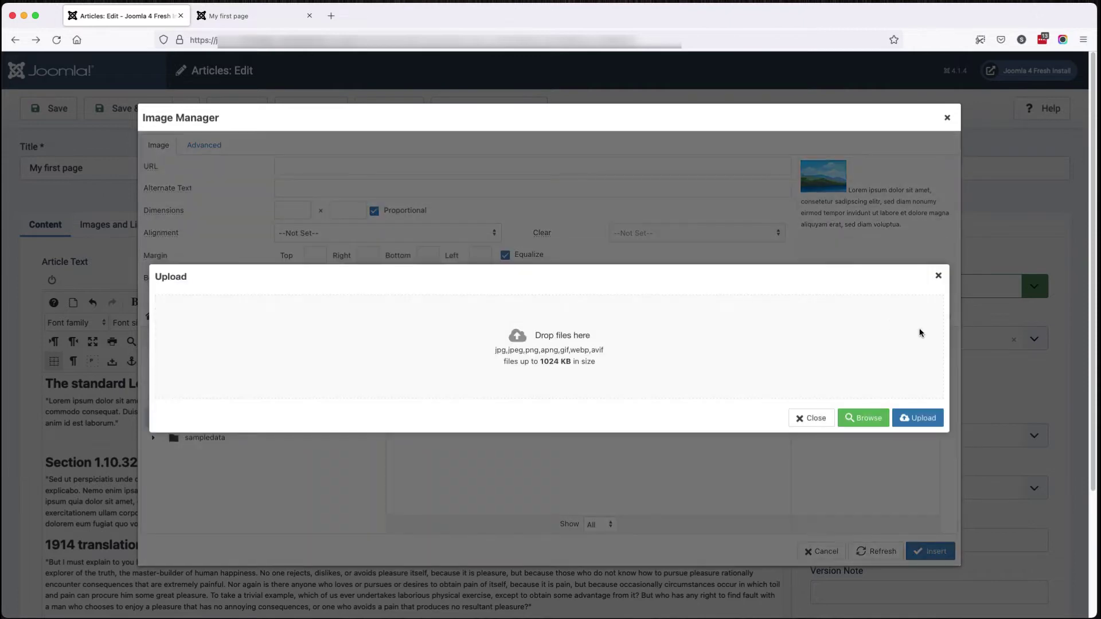
drag(1098, 304, 629, 332)
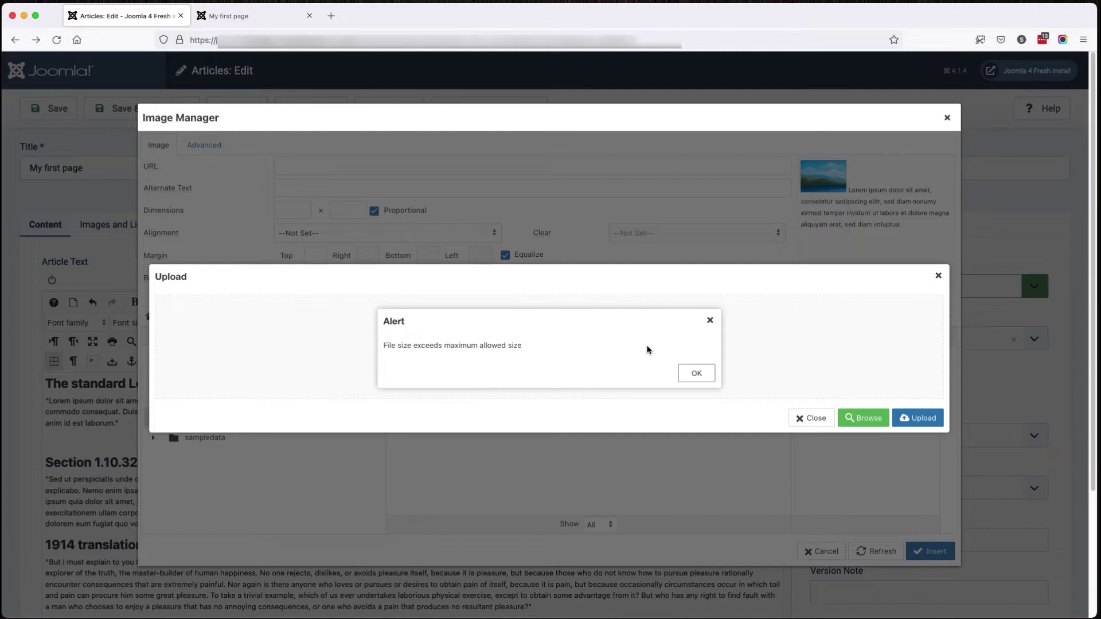
click(710, 320)
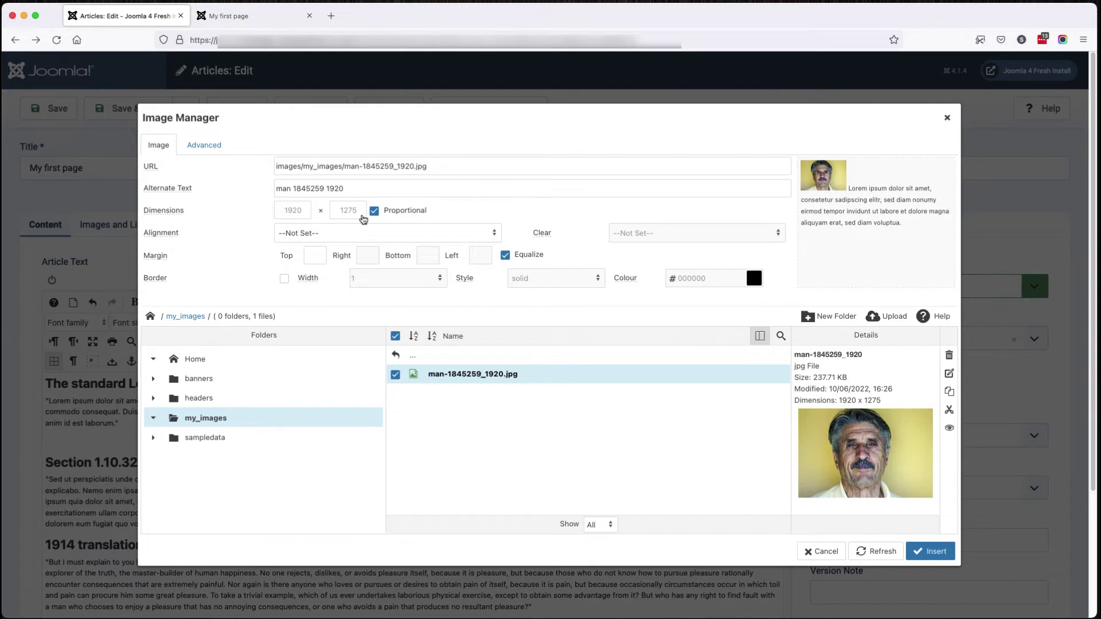
Step: Resize the portrait to 300 wide with matching height, insert it, and move it beside the first paragraph
click(293, 209)
drag(305, 210, 238, 211)
text(300)
click(356, 213)
click(930, 551)
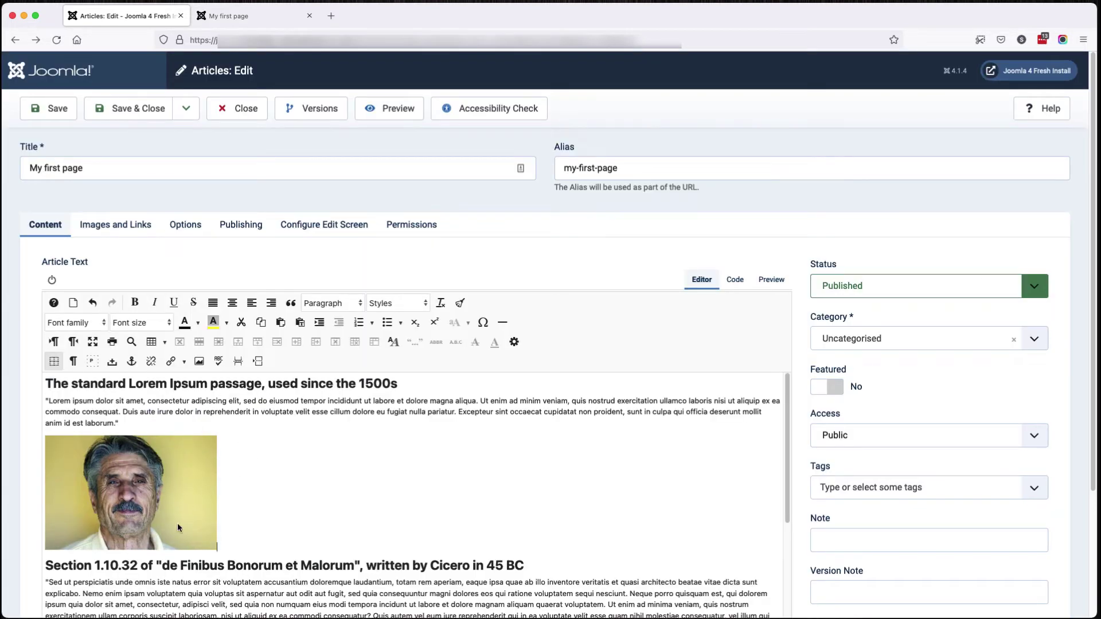
drag(110, 494, 45, 405)
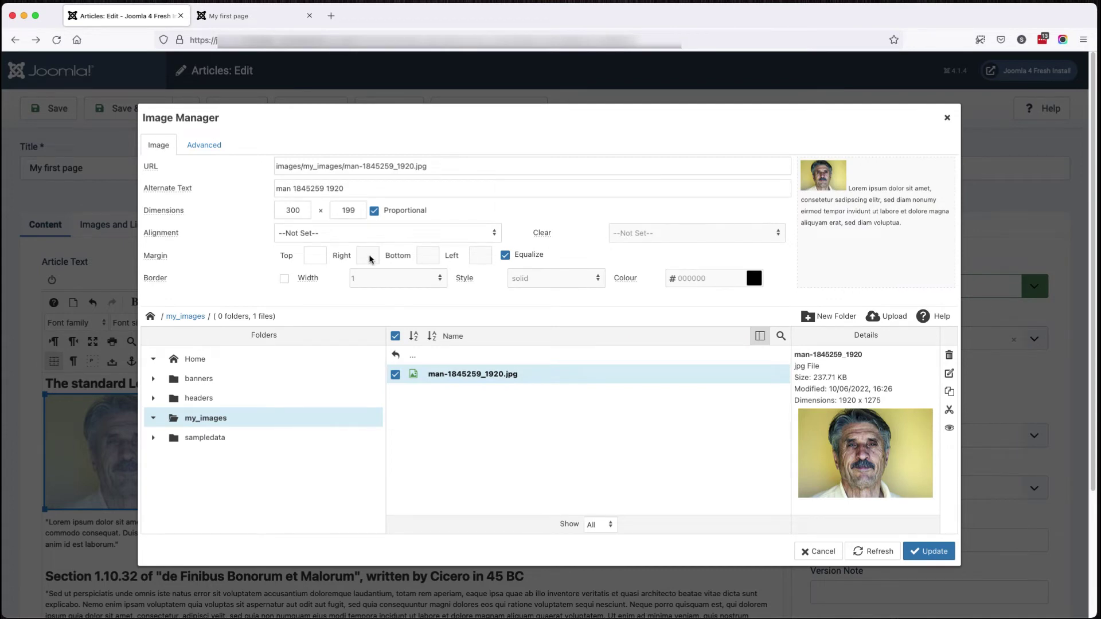
Step: Set the portrait's alignment to left
click(367, 235)
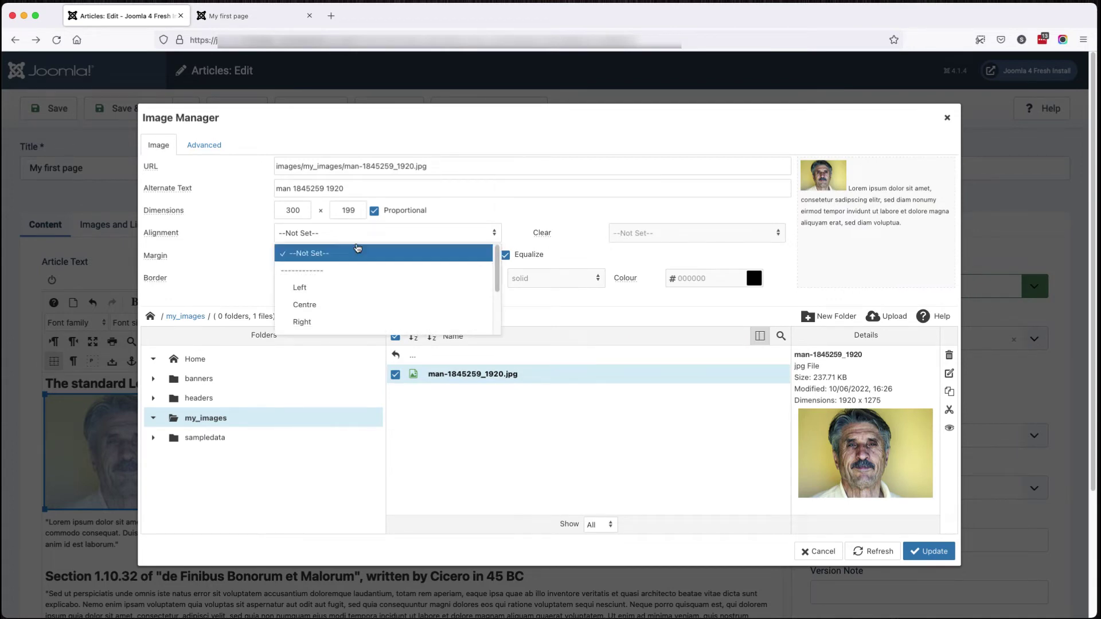
click(321, 287)
click(935, 549)
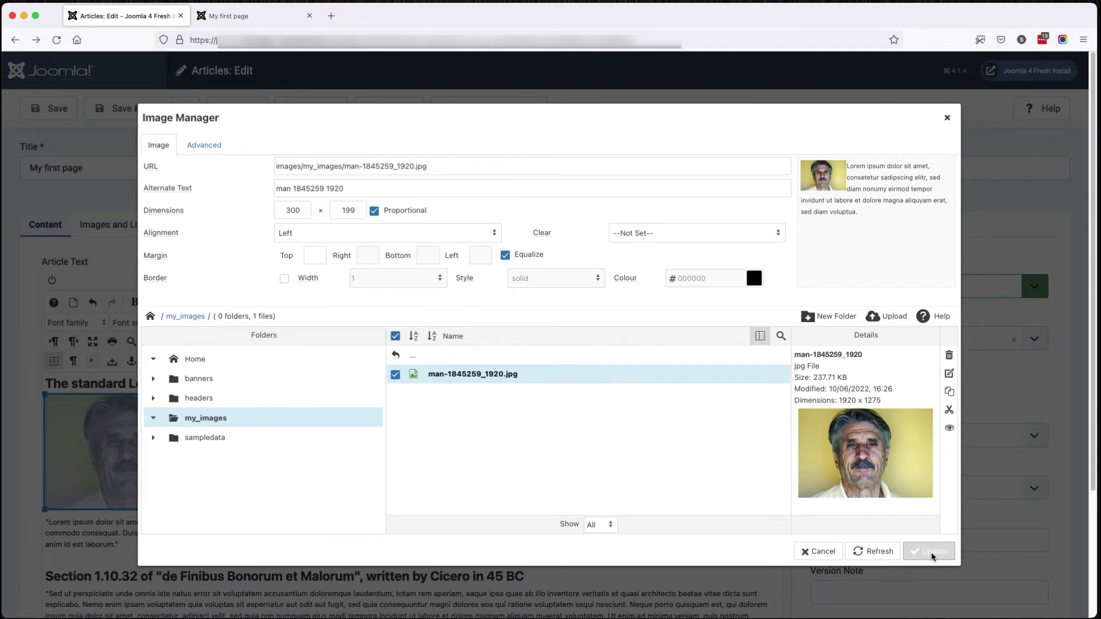
Step: Save the article and reload the published My first page to check the text wrapping
click(325, 549)
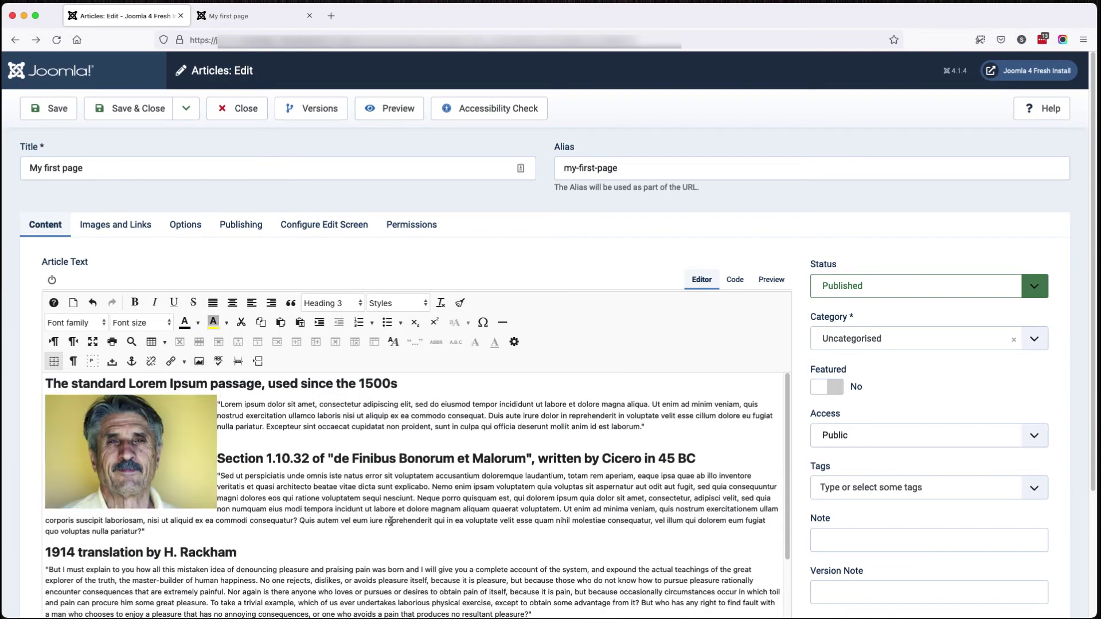
click(50, 108)
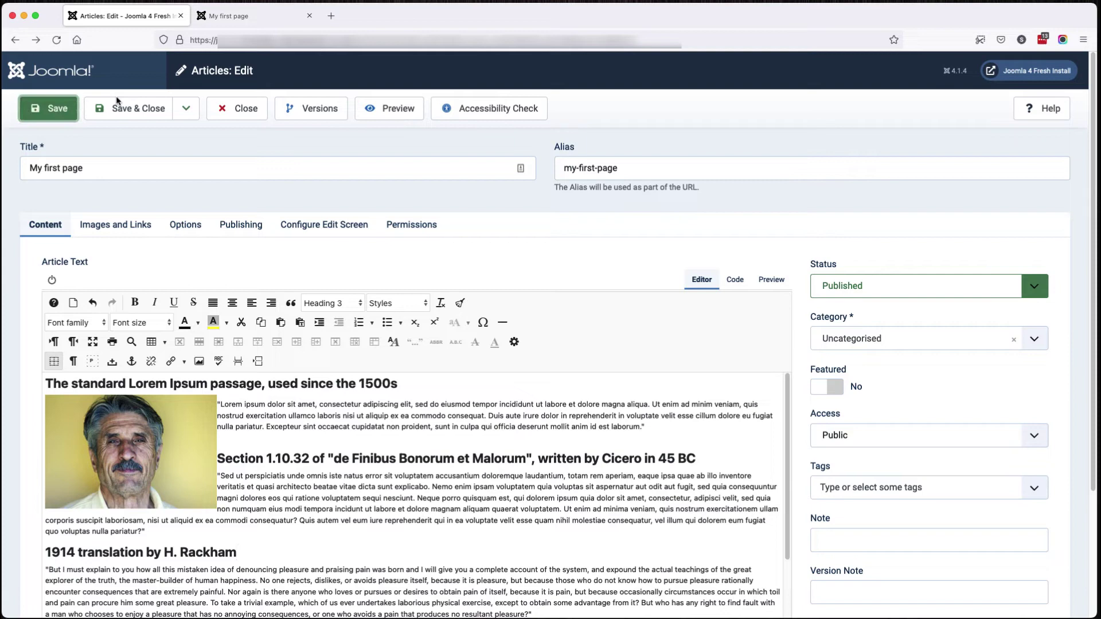
click(229, 18)
click(56, 39)
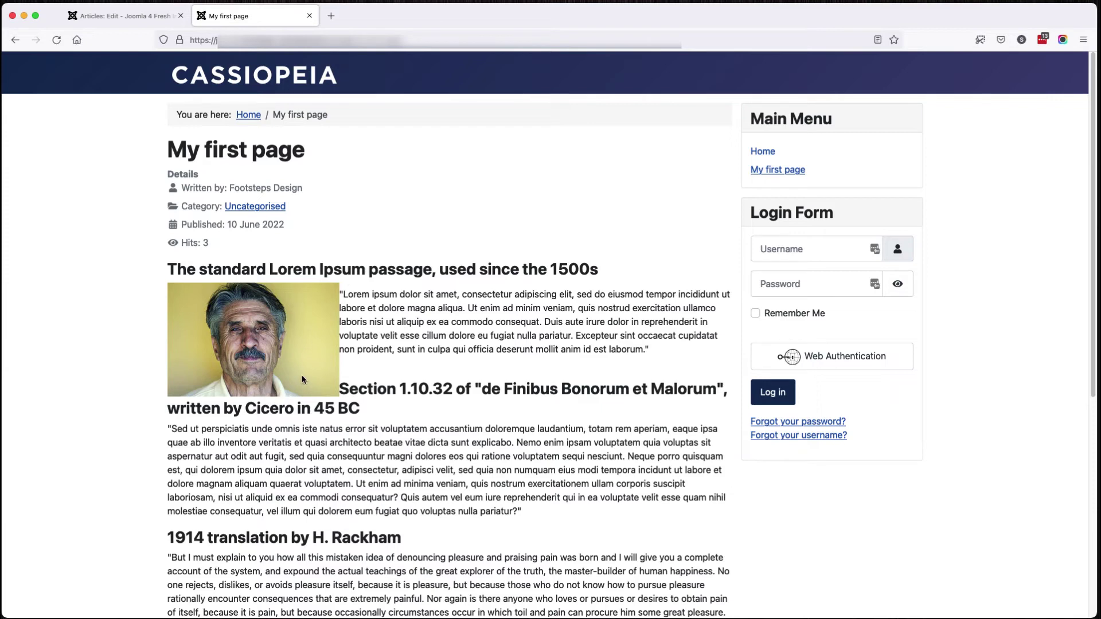
Step: Give the portrait equal 10px margins on all sides, save, and check the published page
click(133, 17)
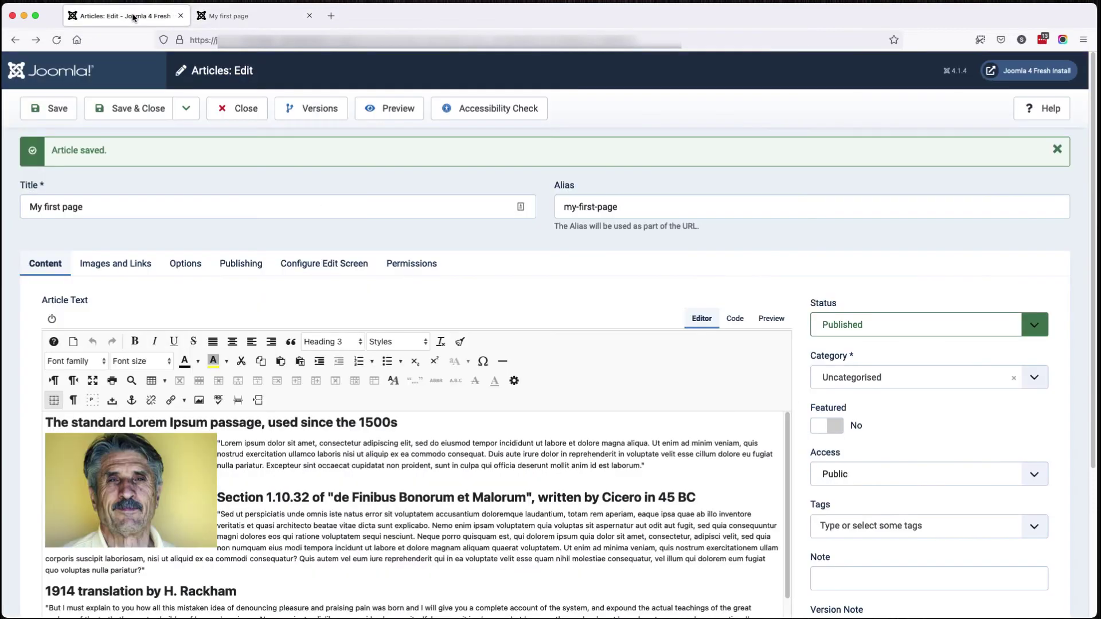
click(147, 481)
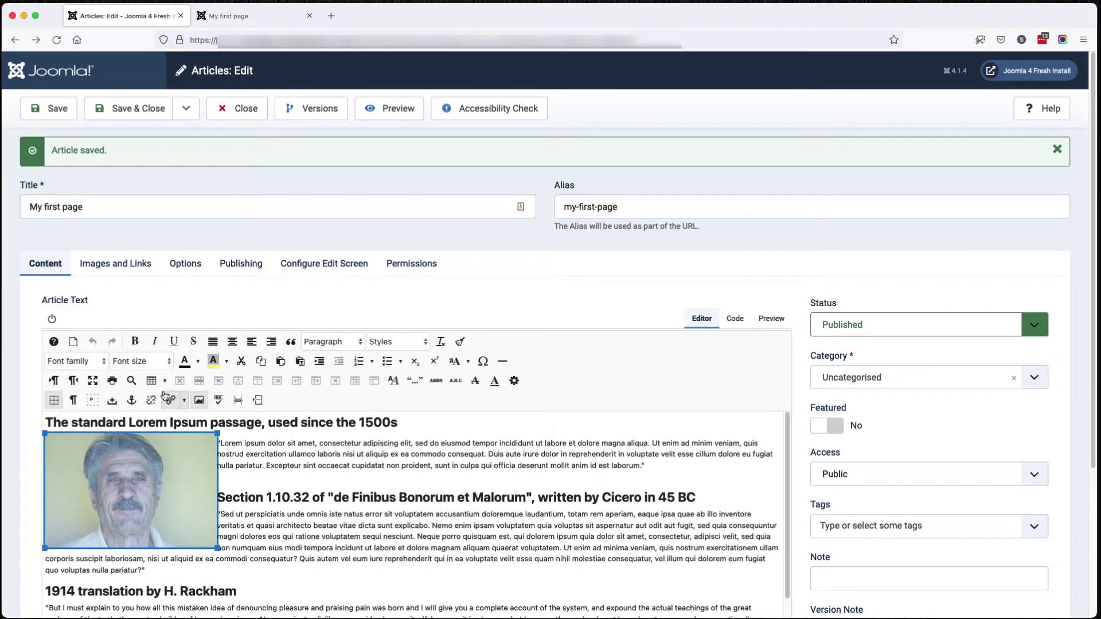
click(199, 400)
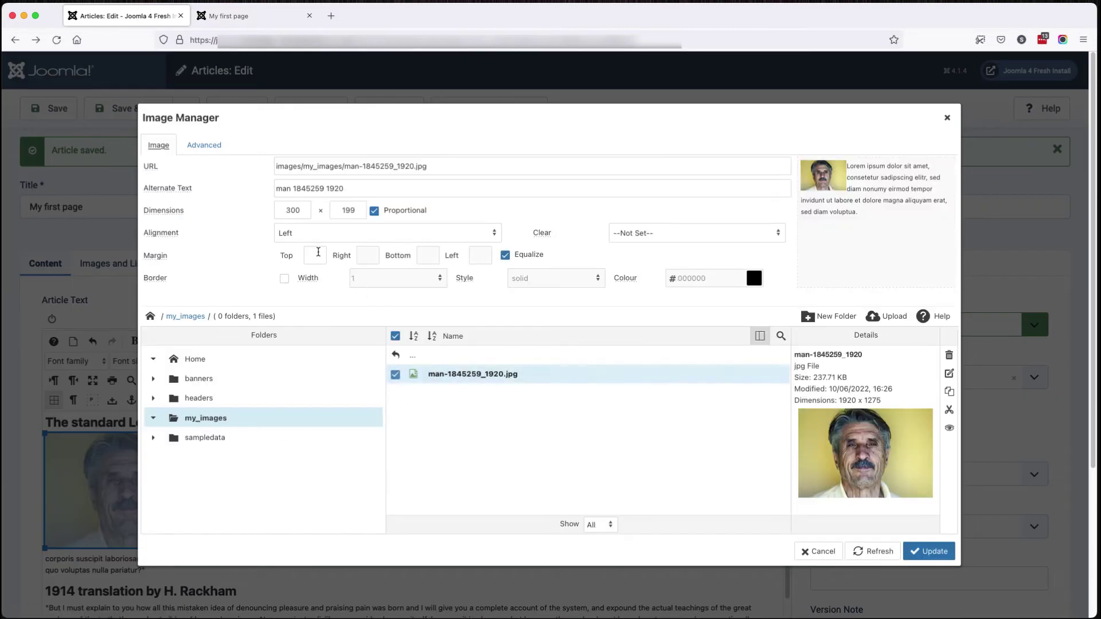
click(315, 255)
click(370, 259)
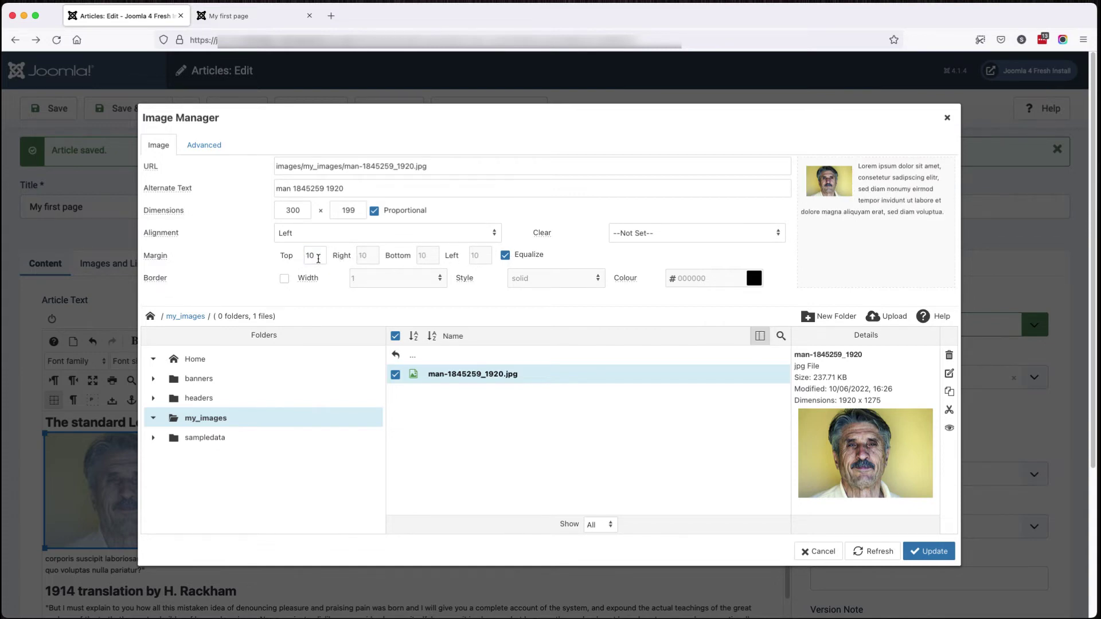
click(940, 554)
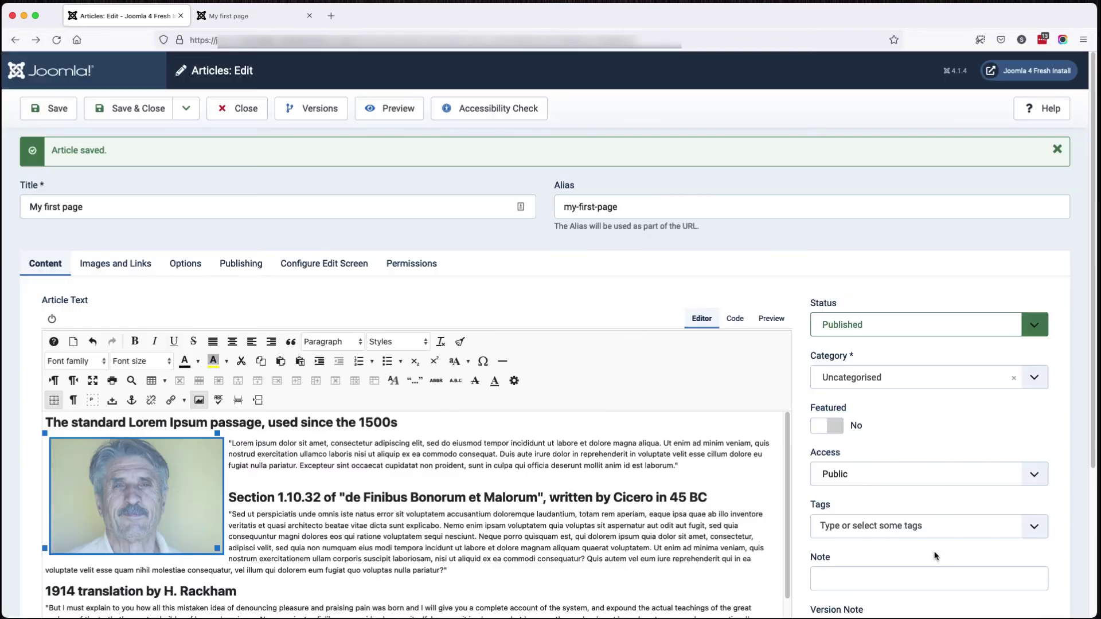
click(58, 108)
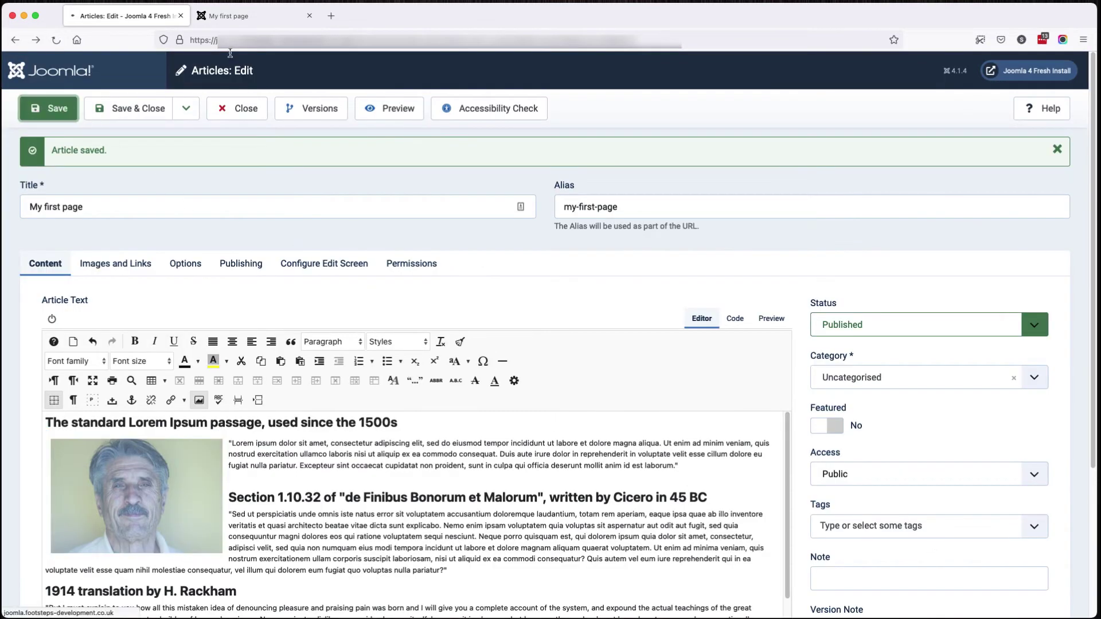
click(232, 19)
click(56, 43)
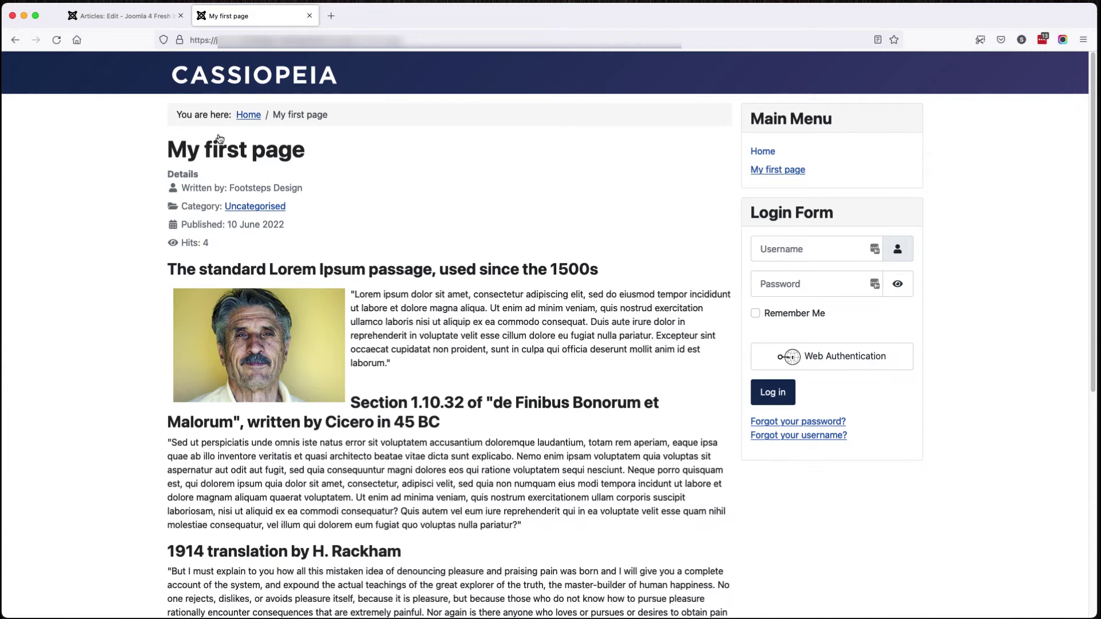
Step: Unequalize the portrait's margins, set Left to 0, save, and recheck the published page
click(115, 16)
click(190, 462)
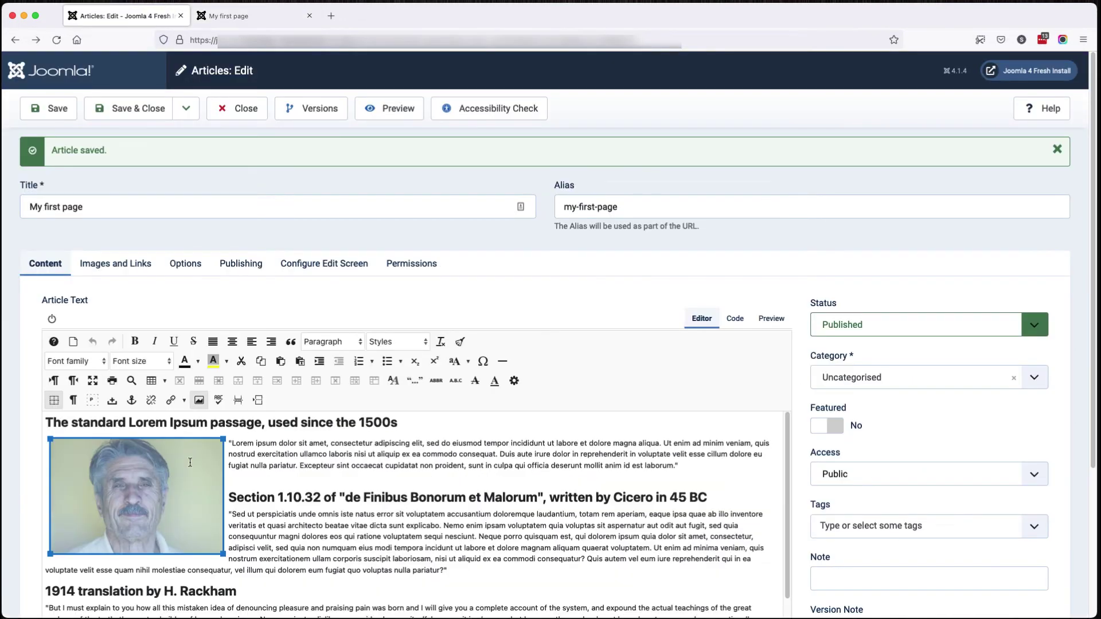
click(199, 400)
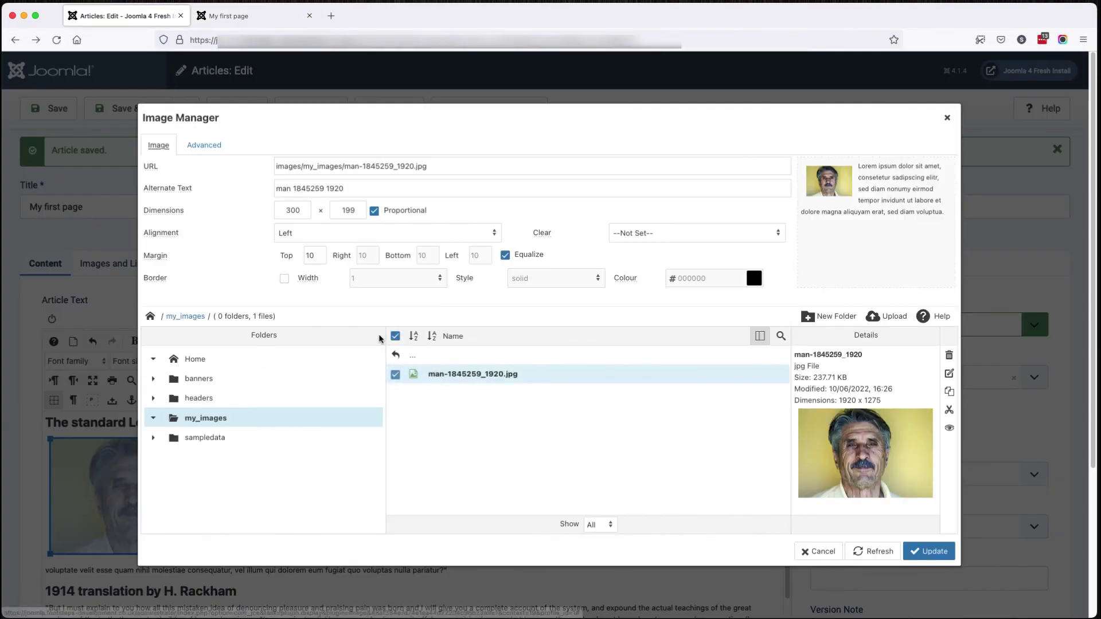
click(505, 256)
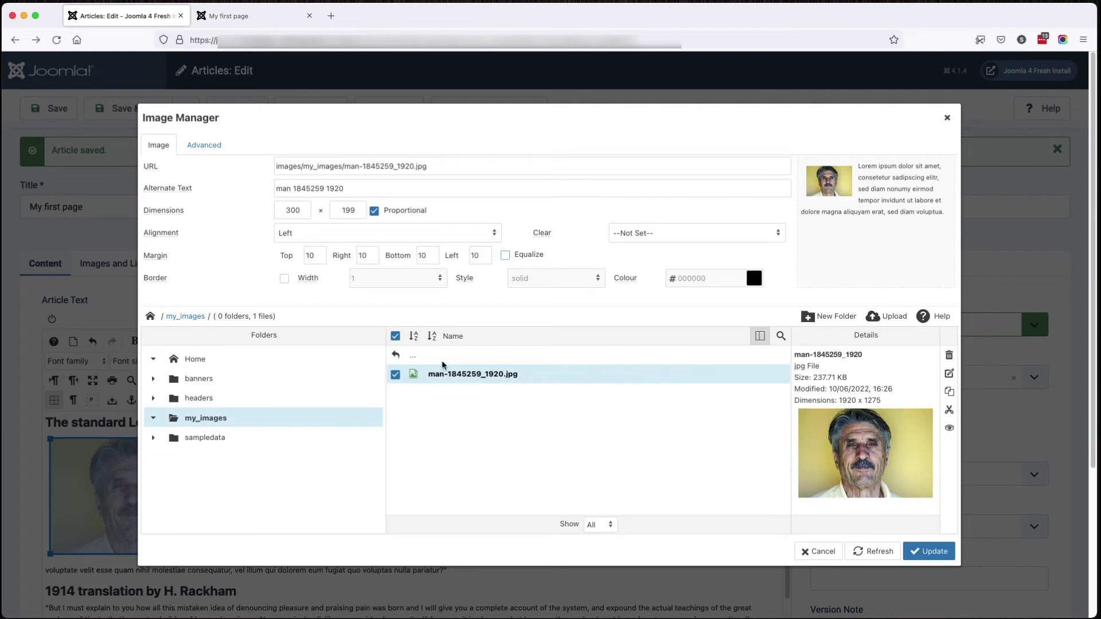
double_click(481, 254)
text(0)
click(914, 550)
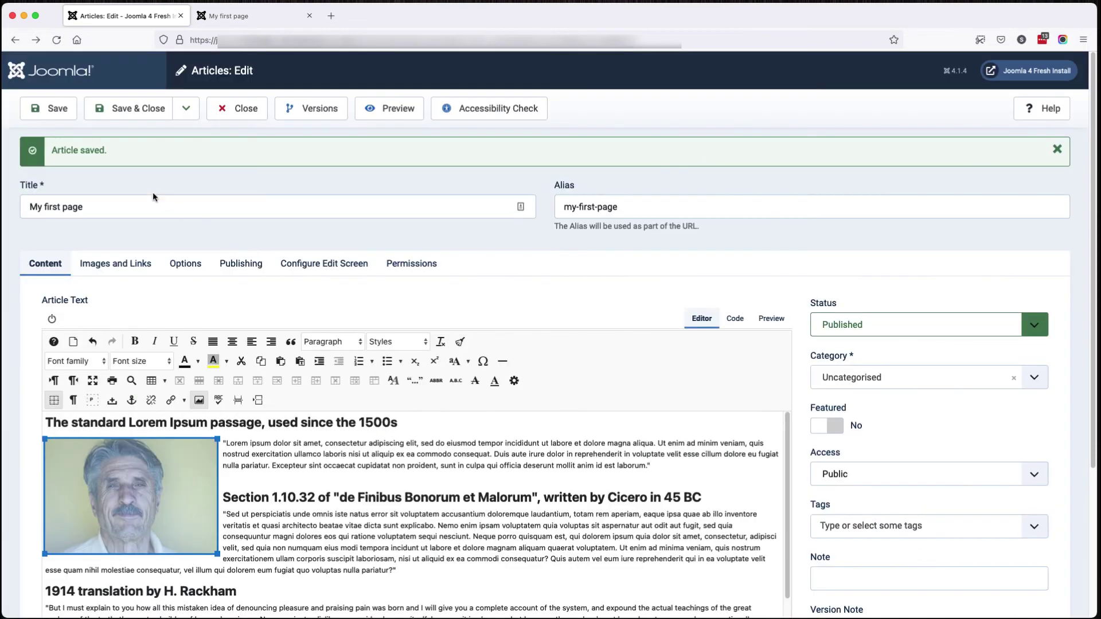
click(50, 109)
click(226, 17)
click(56, 40)
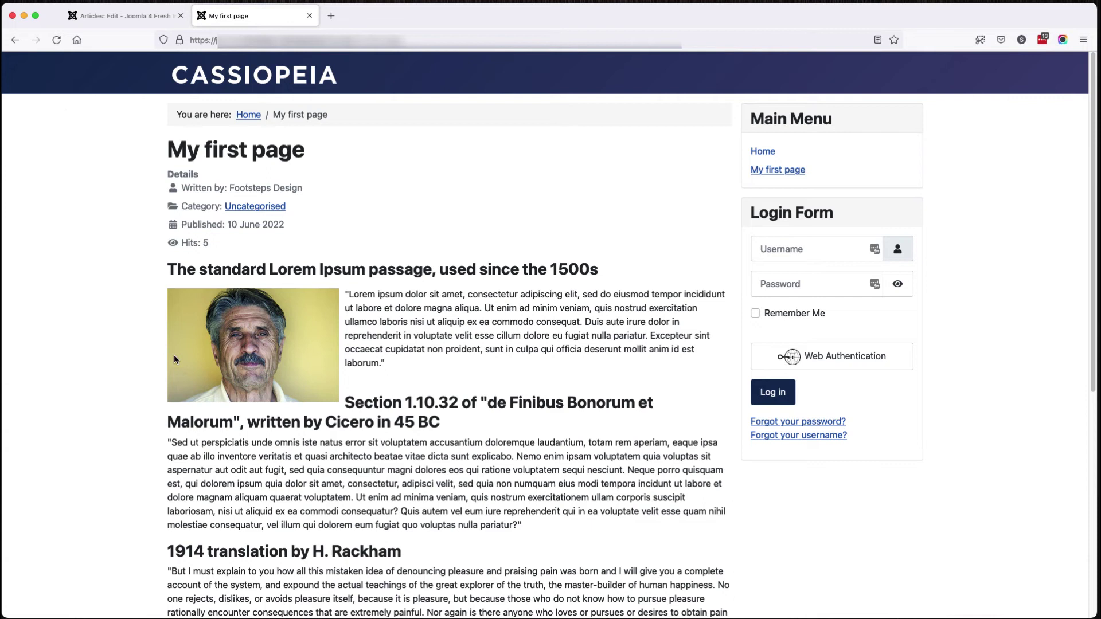
Step: Set the portrait's Clear option to Right and save the article
key(super+r)
click(146, 17)
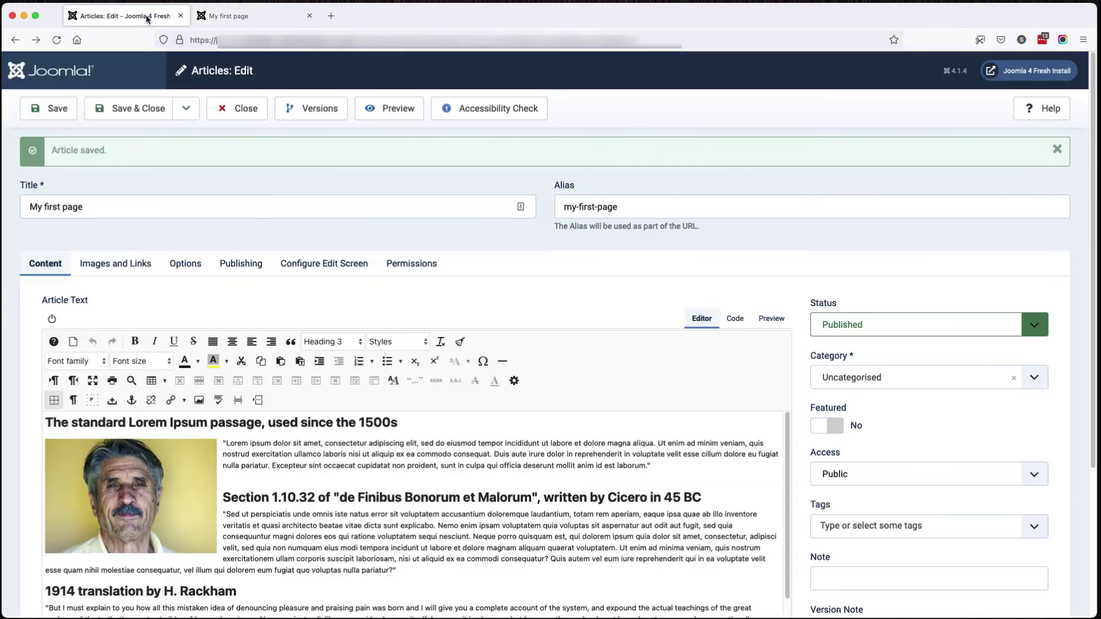
click(146, 474)
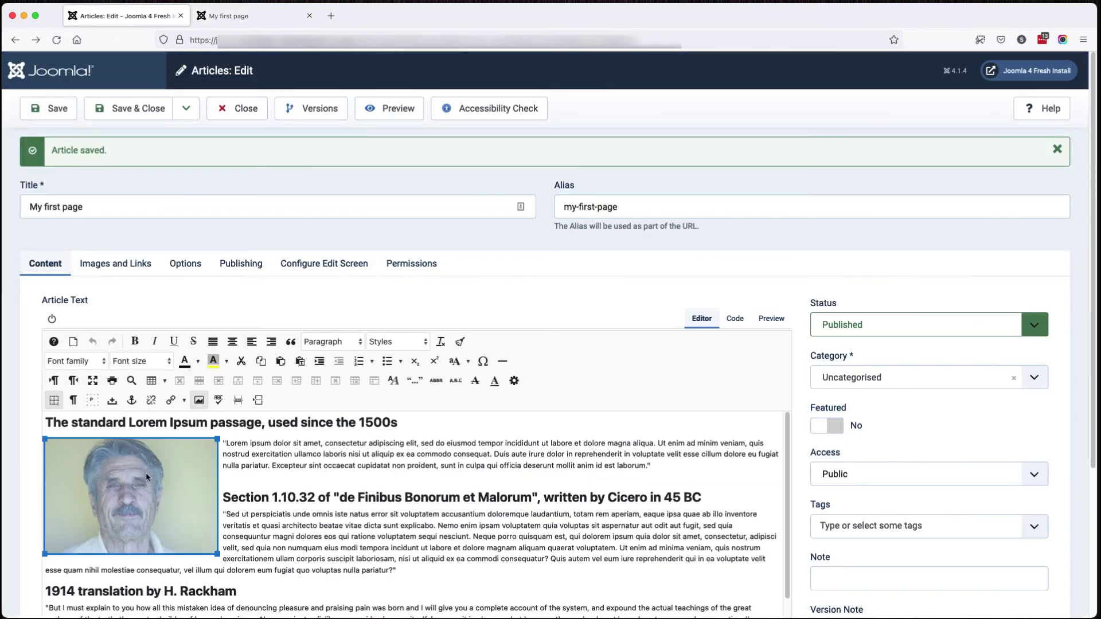
click(198, 401)
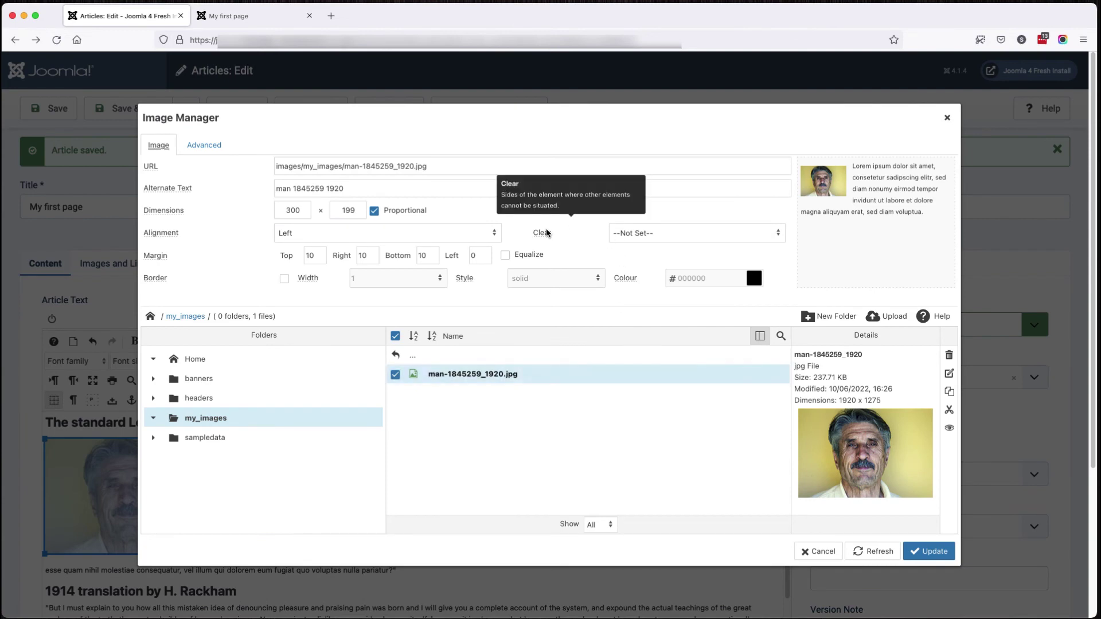
click(650, 235)
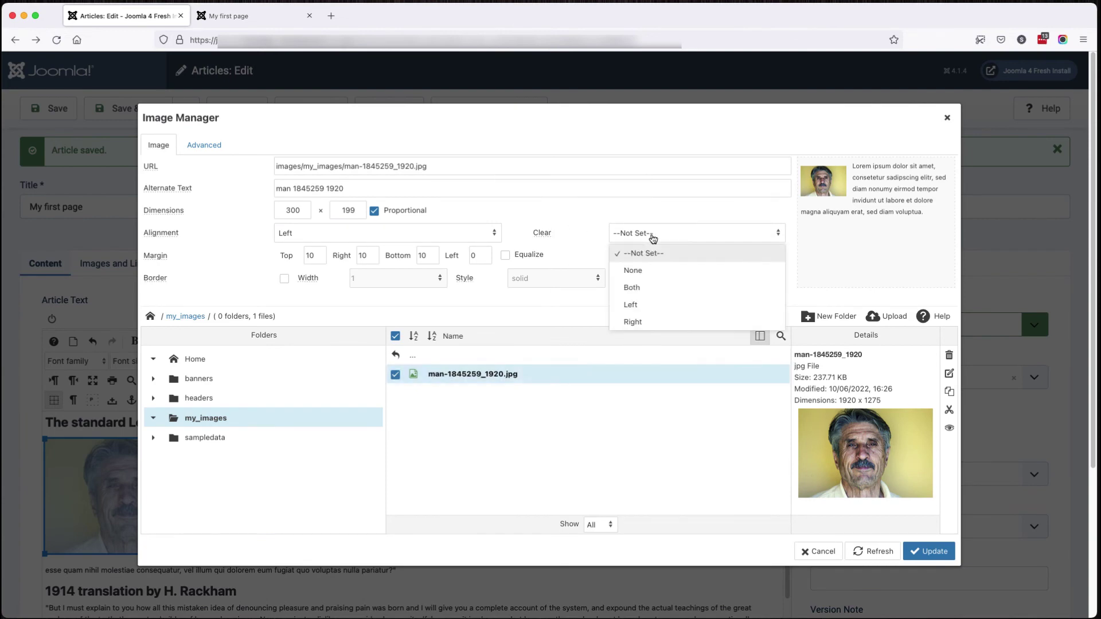
click(648, 319)
click(926, 552)
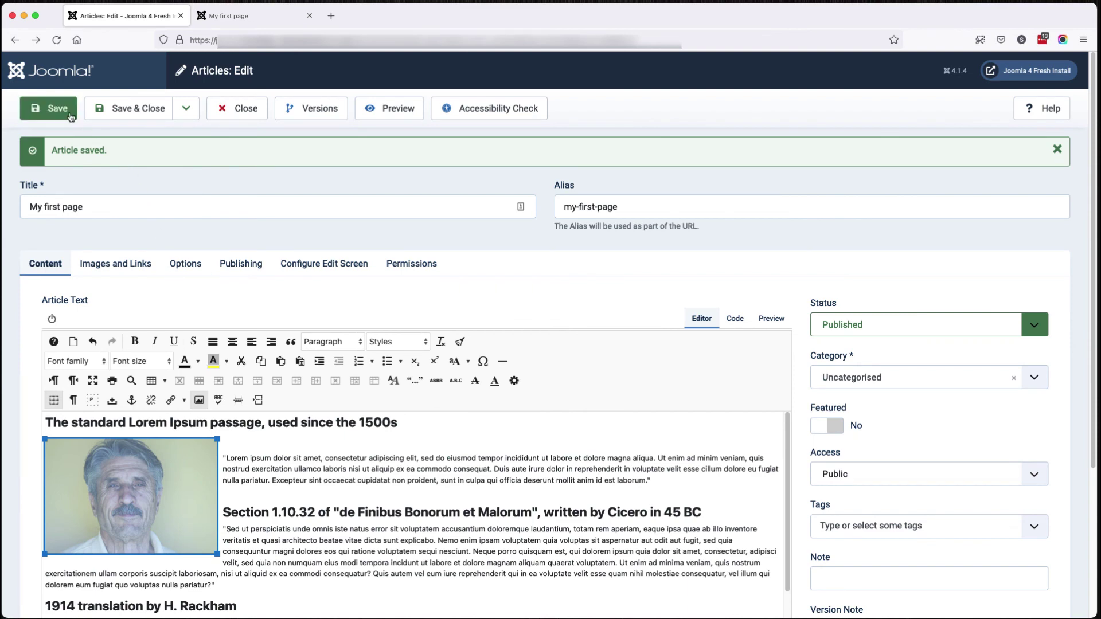
click(49, 108)
Step: Reload the published page and check the paragraph beside the photo and the Section 1.10.32 heading
click(238, 19)
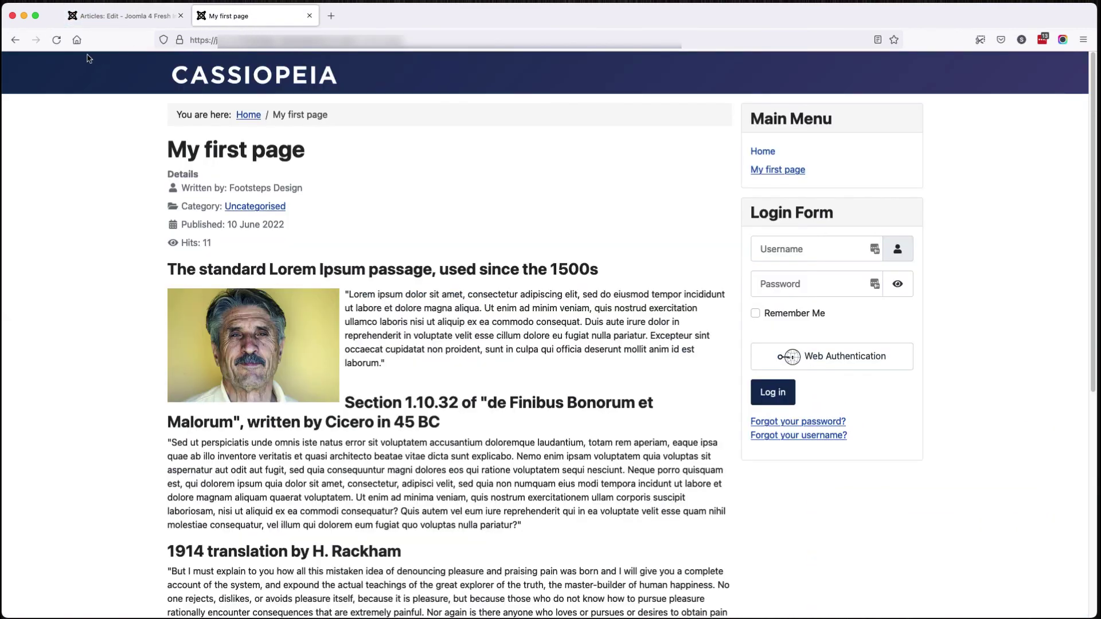
click(58, 41)
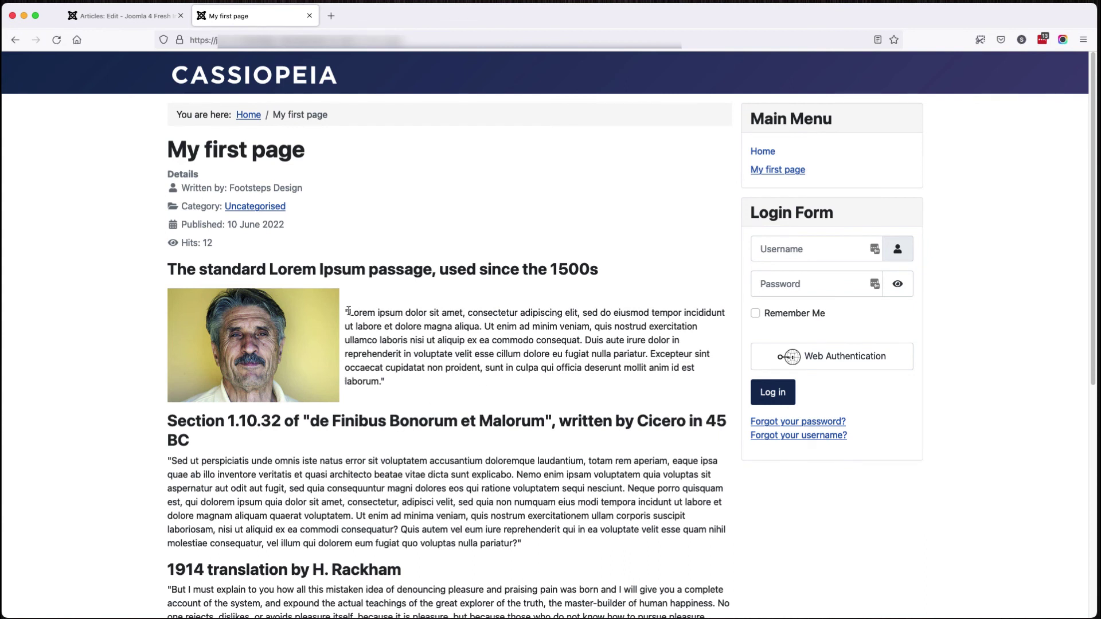
drag(346, 310, 394, 383)
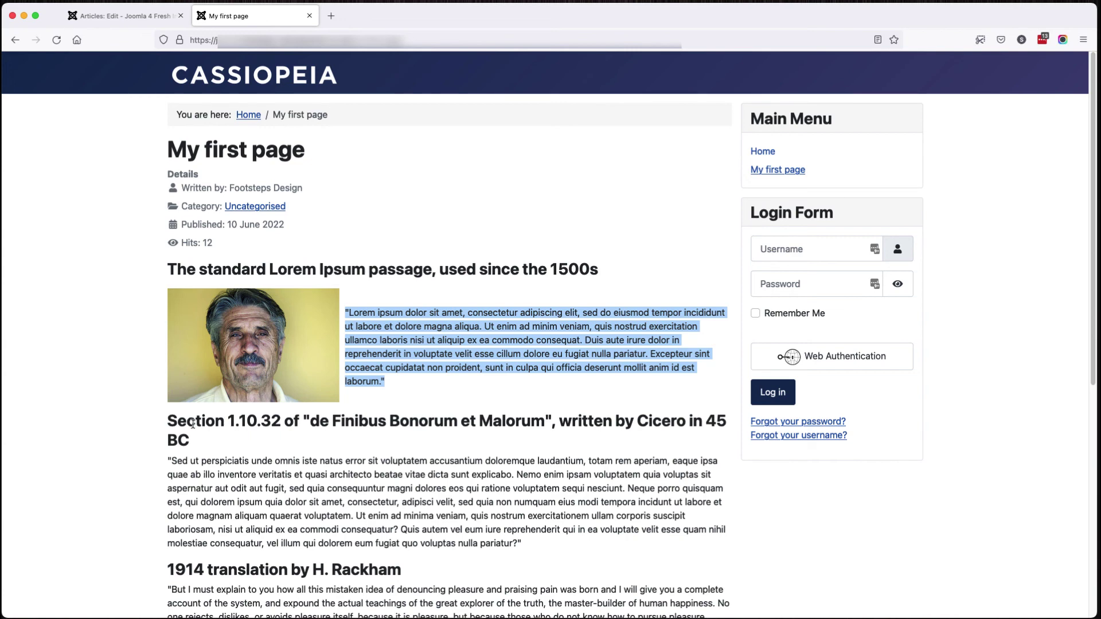
drag(168, 417, 198, 446)
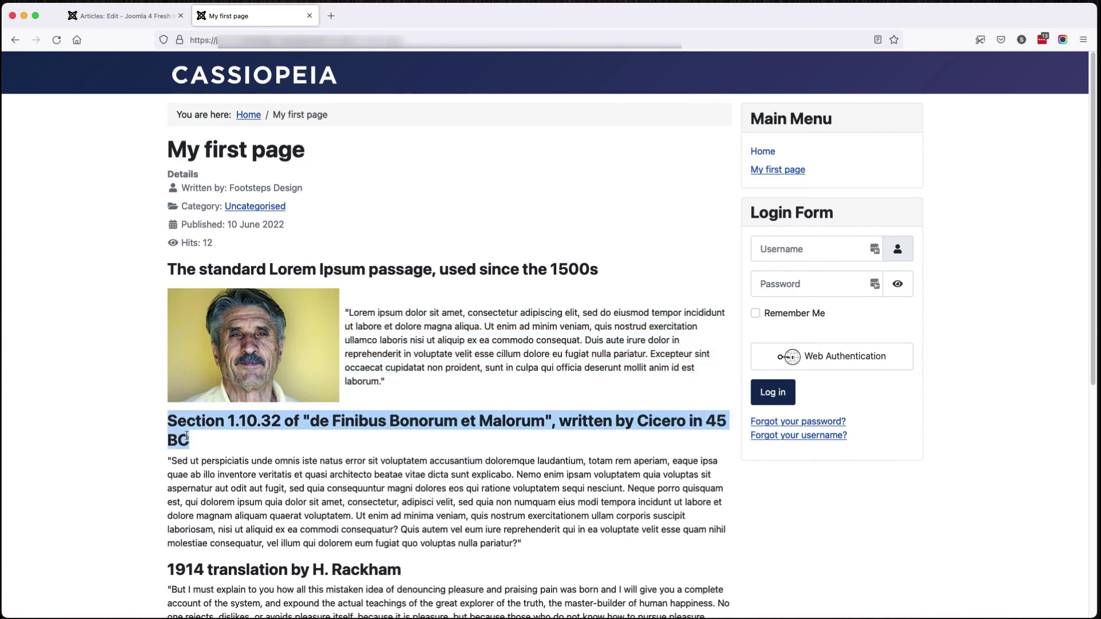
click(378, 404)
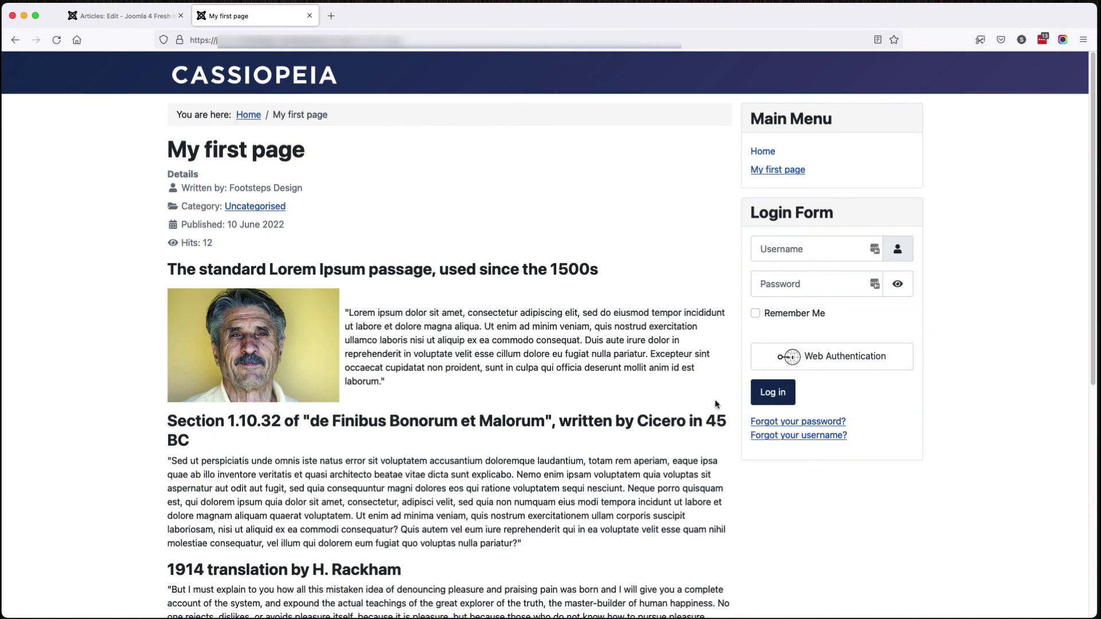
click(132, 18)
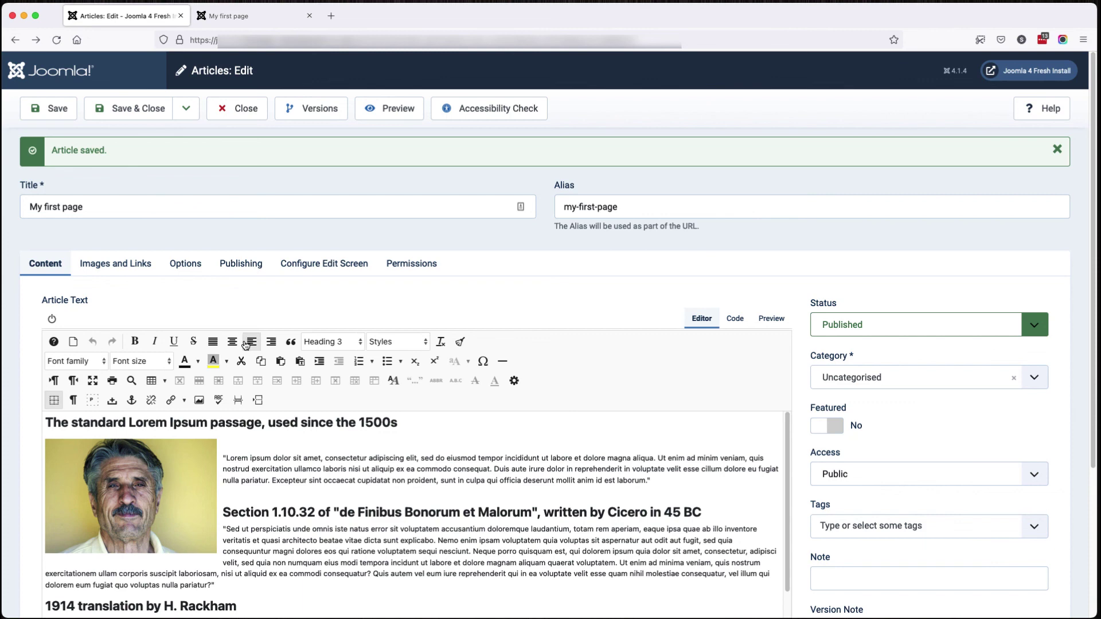